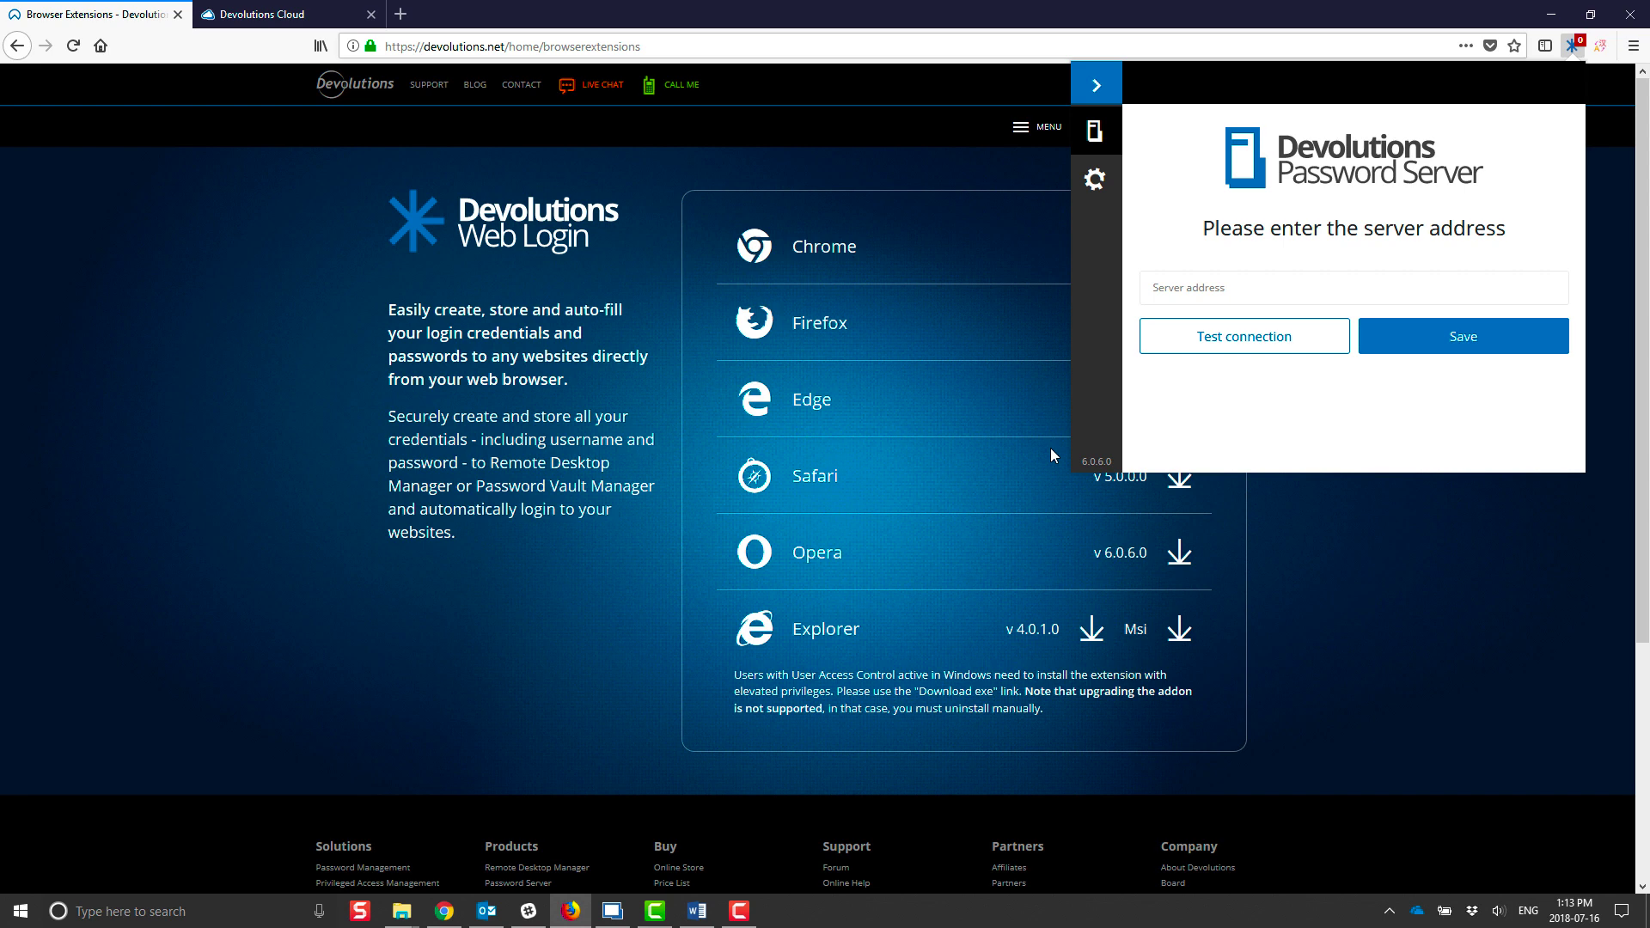
# Step: Paste the Password Server URL into the Server address field and run a successful connection test
pyautogui.click(1198, 287)
pyautogui.hotkey('ctrl', 'v')
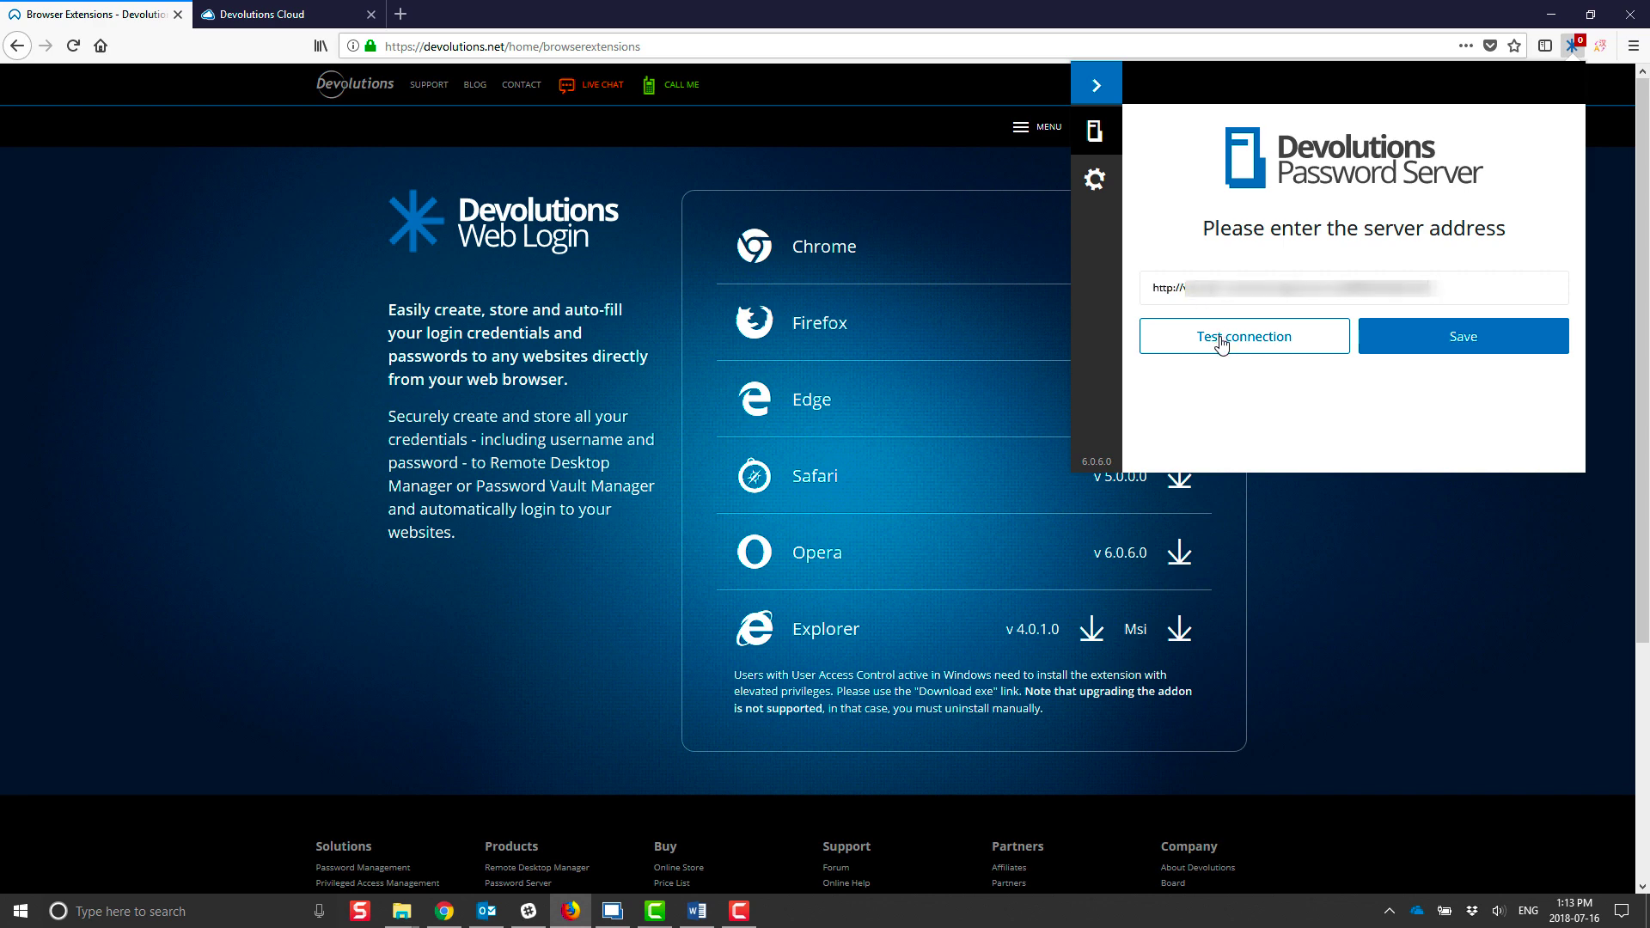
pyautogui.click(1222, 343)
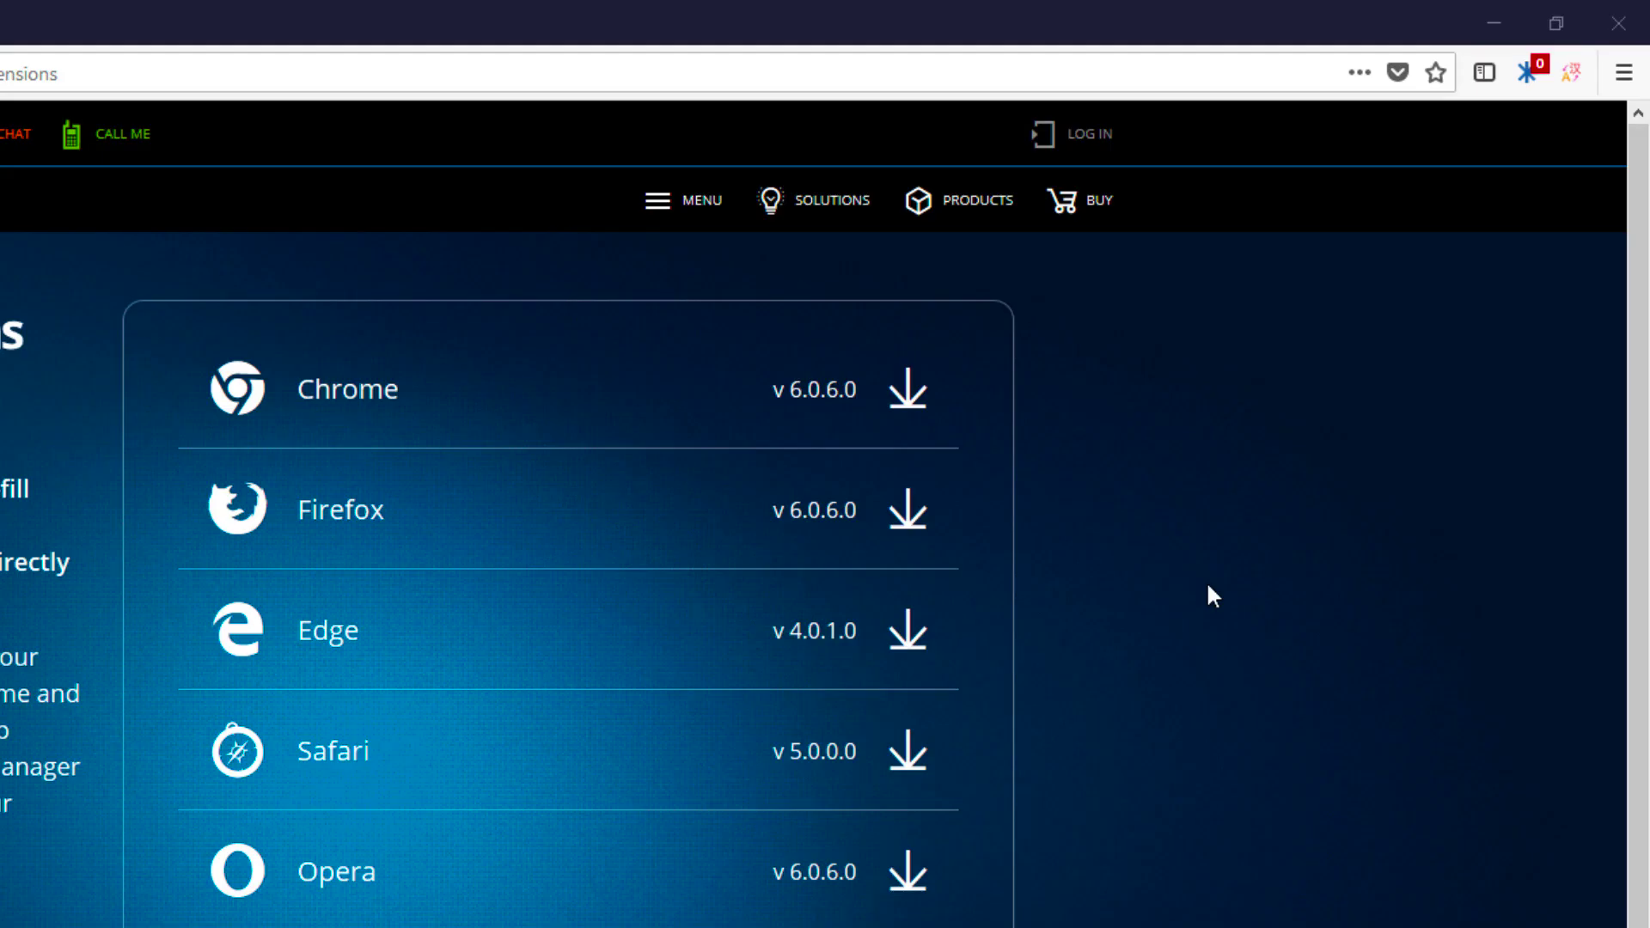
# Step: In General settings, enable Devolutions Password Server, disable Remote Desktop Manager, and save
pyautogui.click(1534, 81)
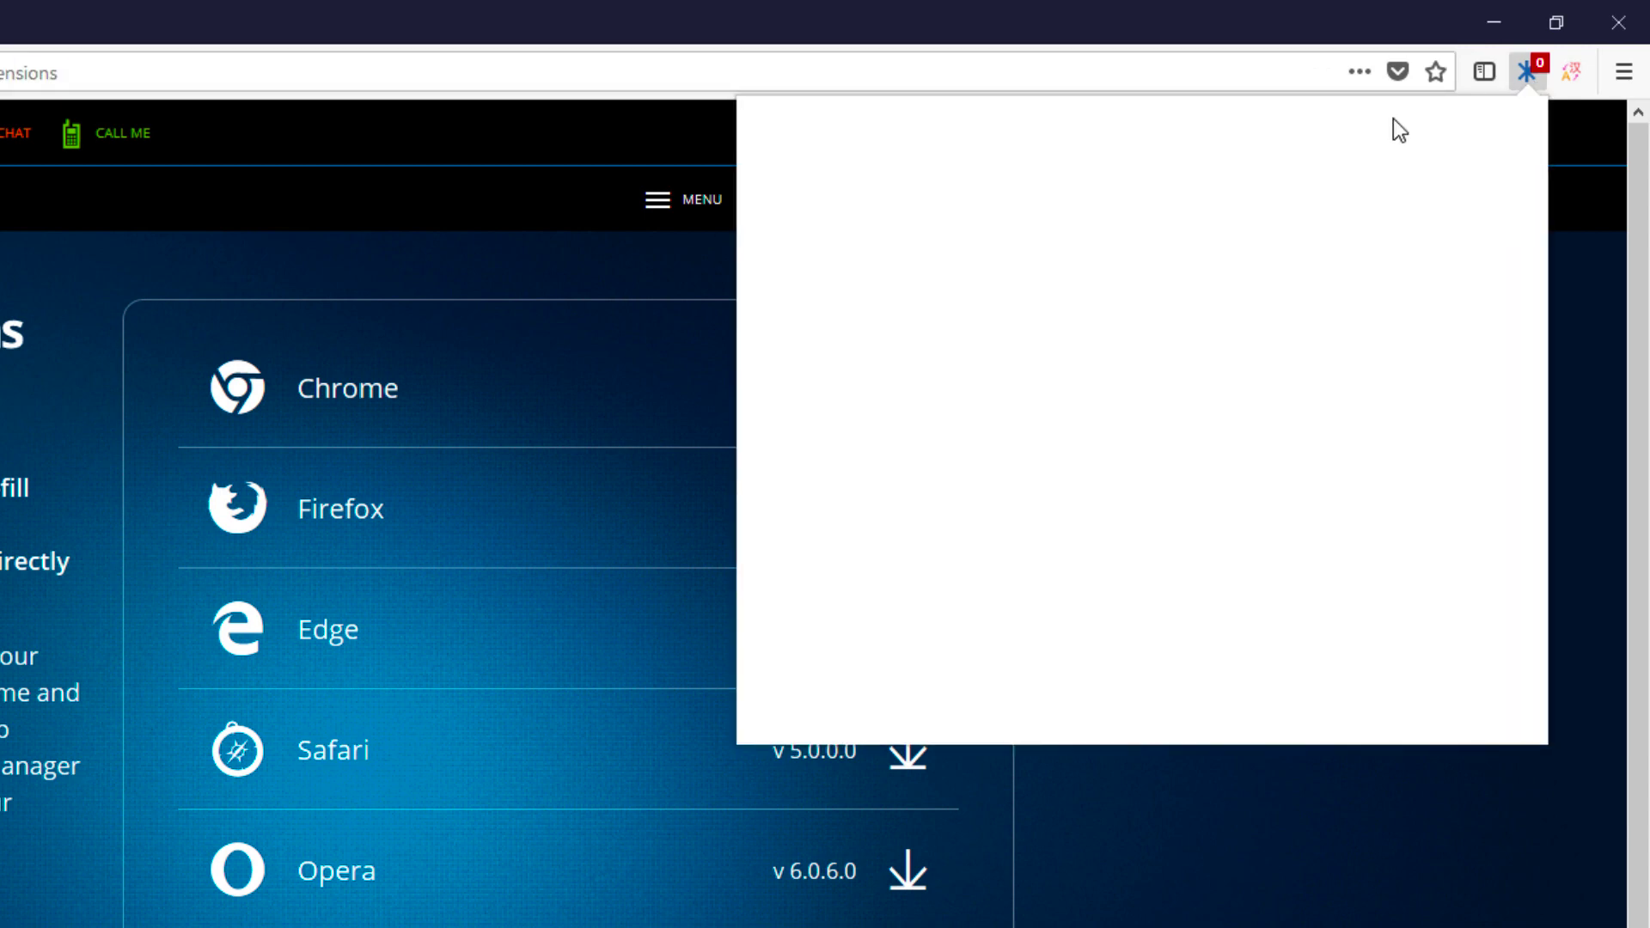
pyautogui.click(758, 294)
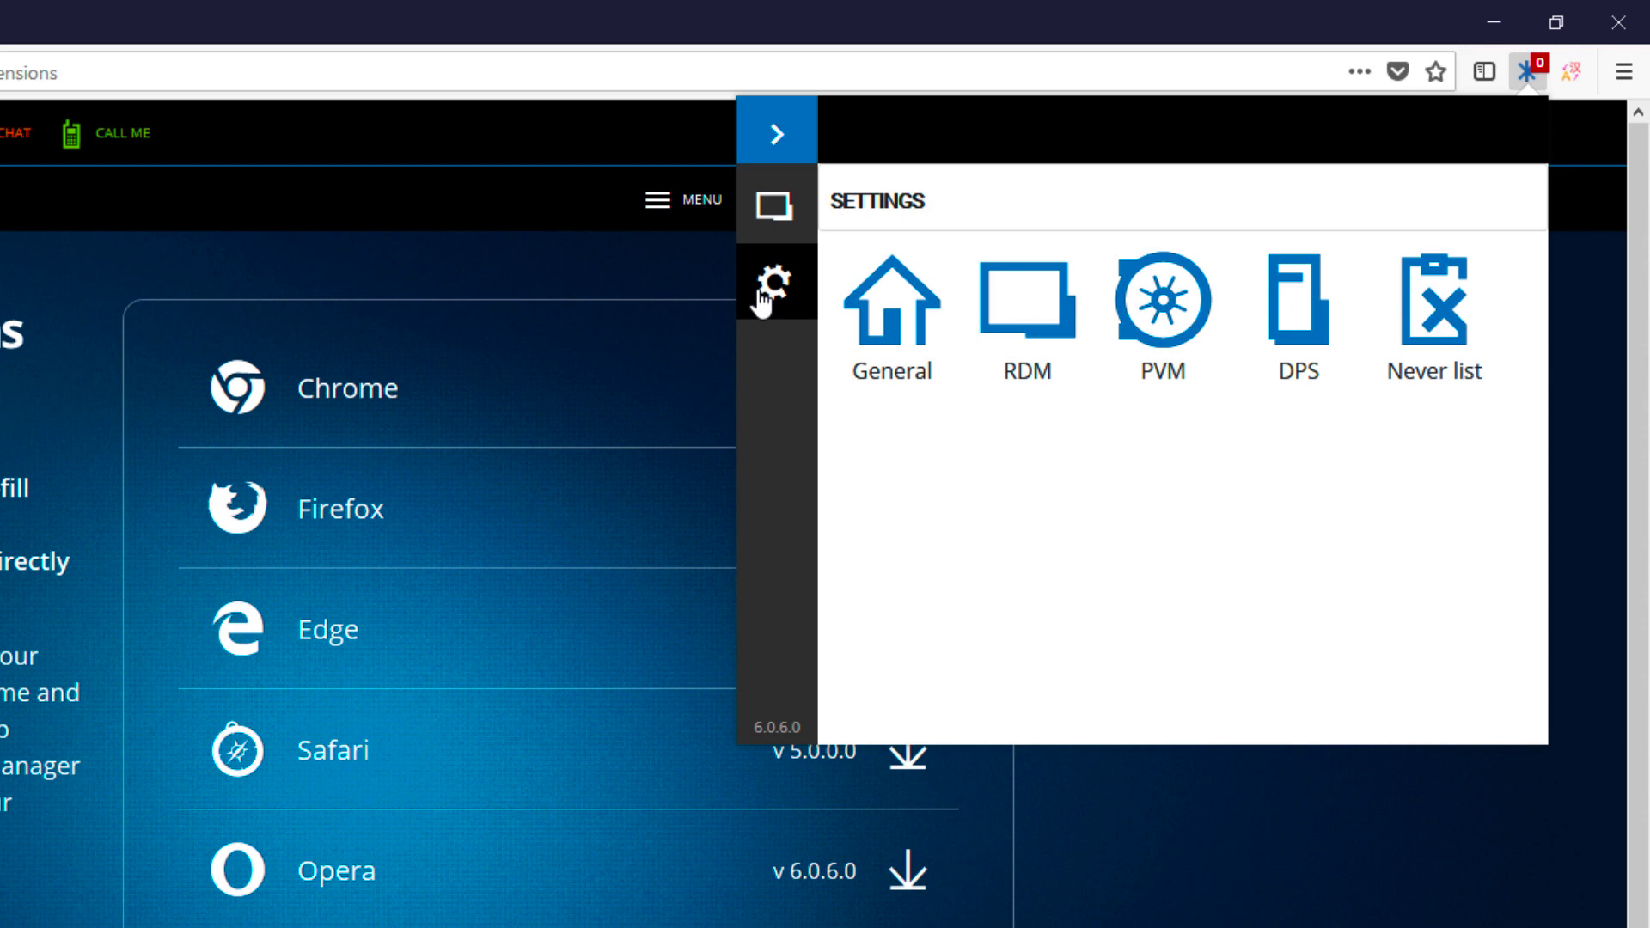
pyautogui.click(867, 334)
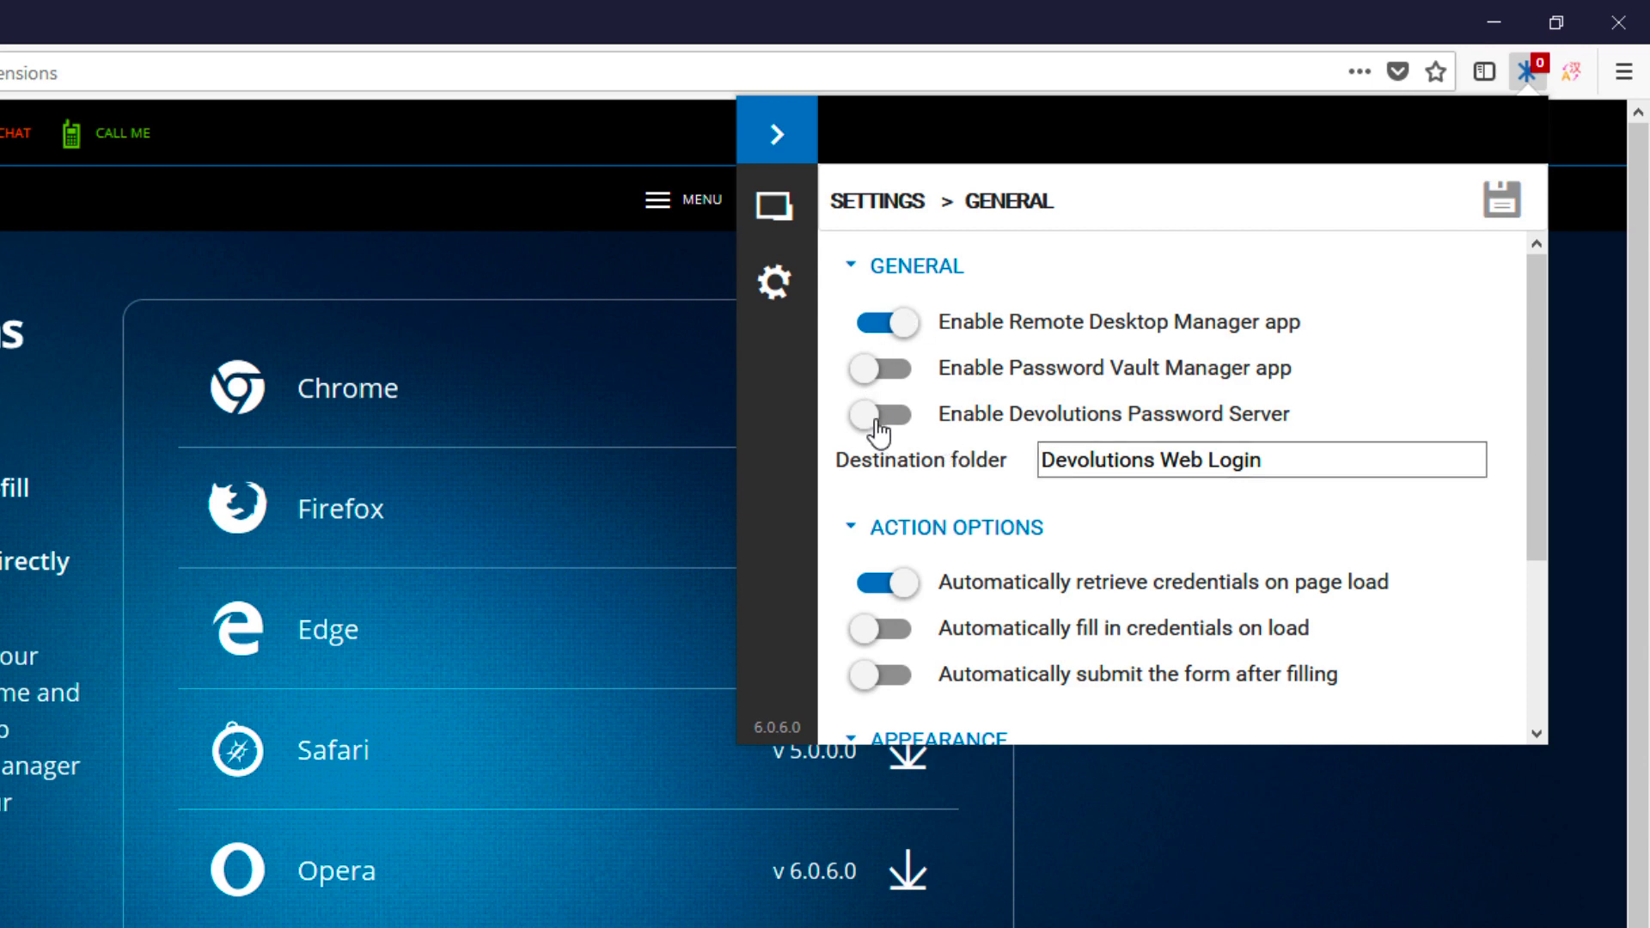
pyautogui.click(879, 418)
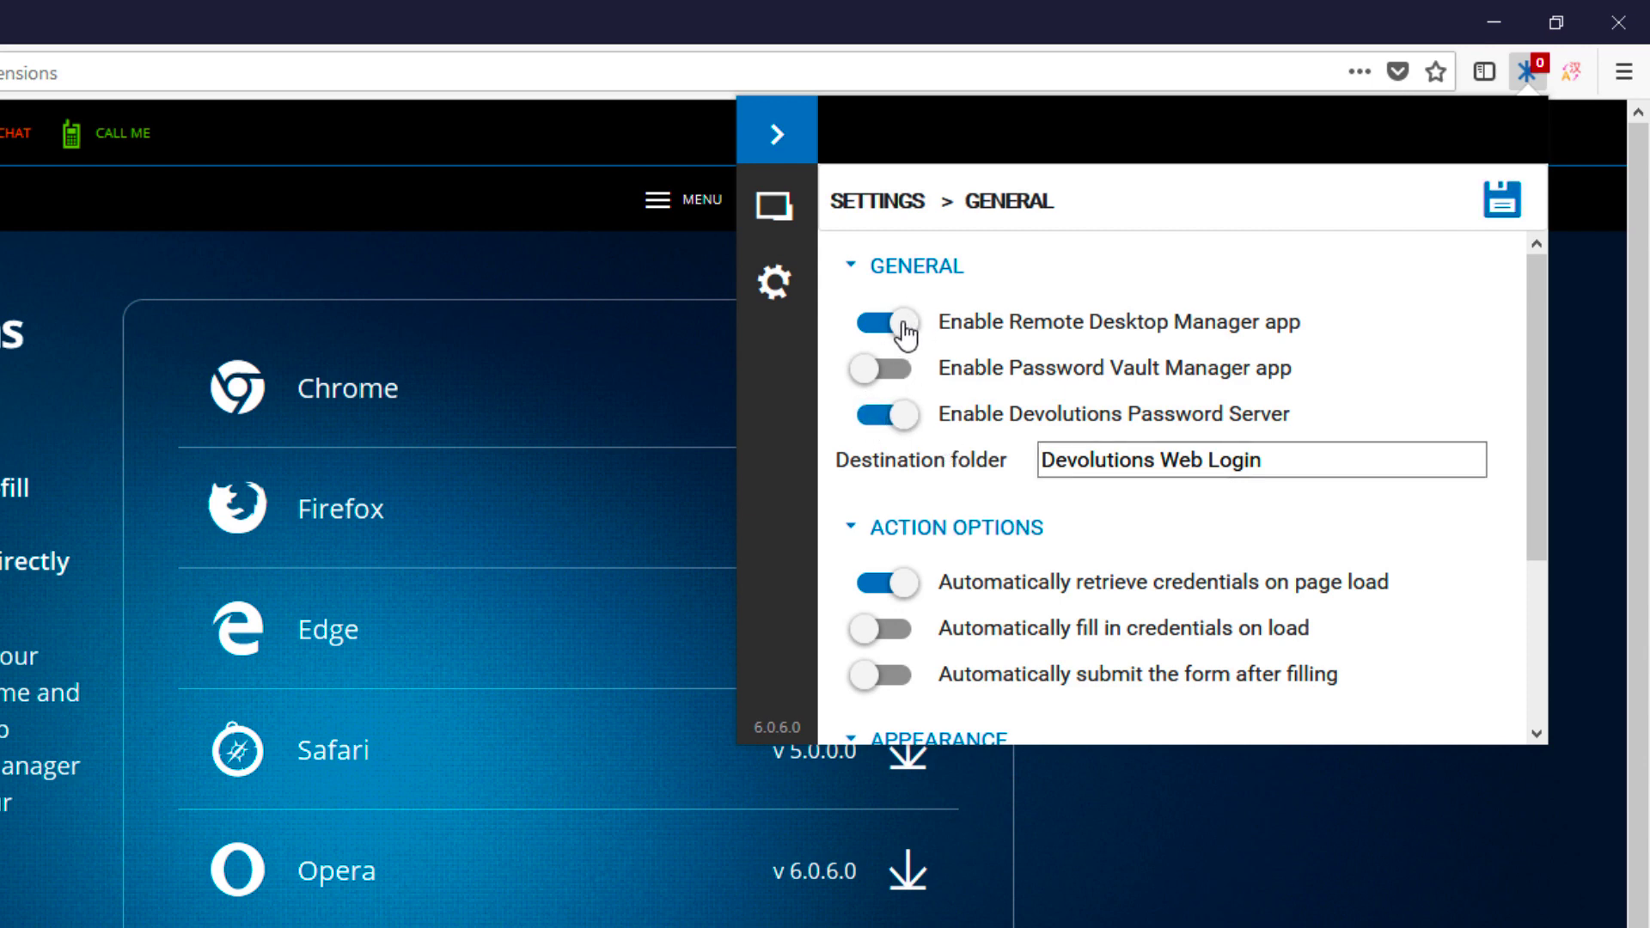
pyautogui.click(905, 328)
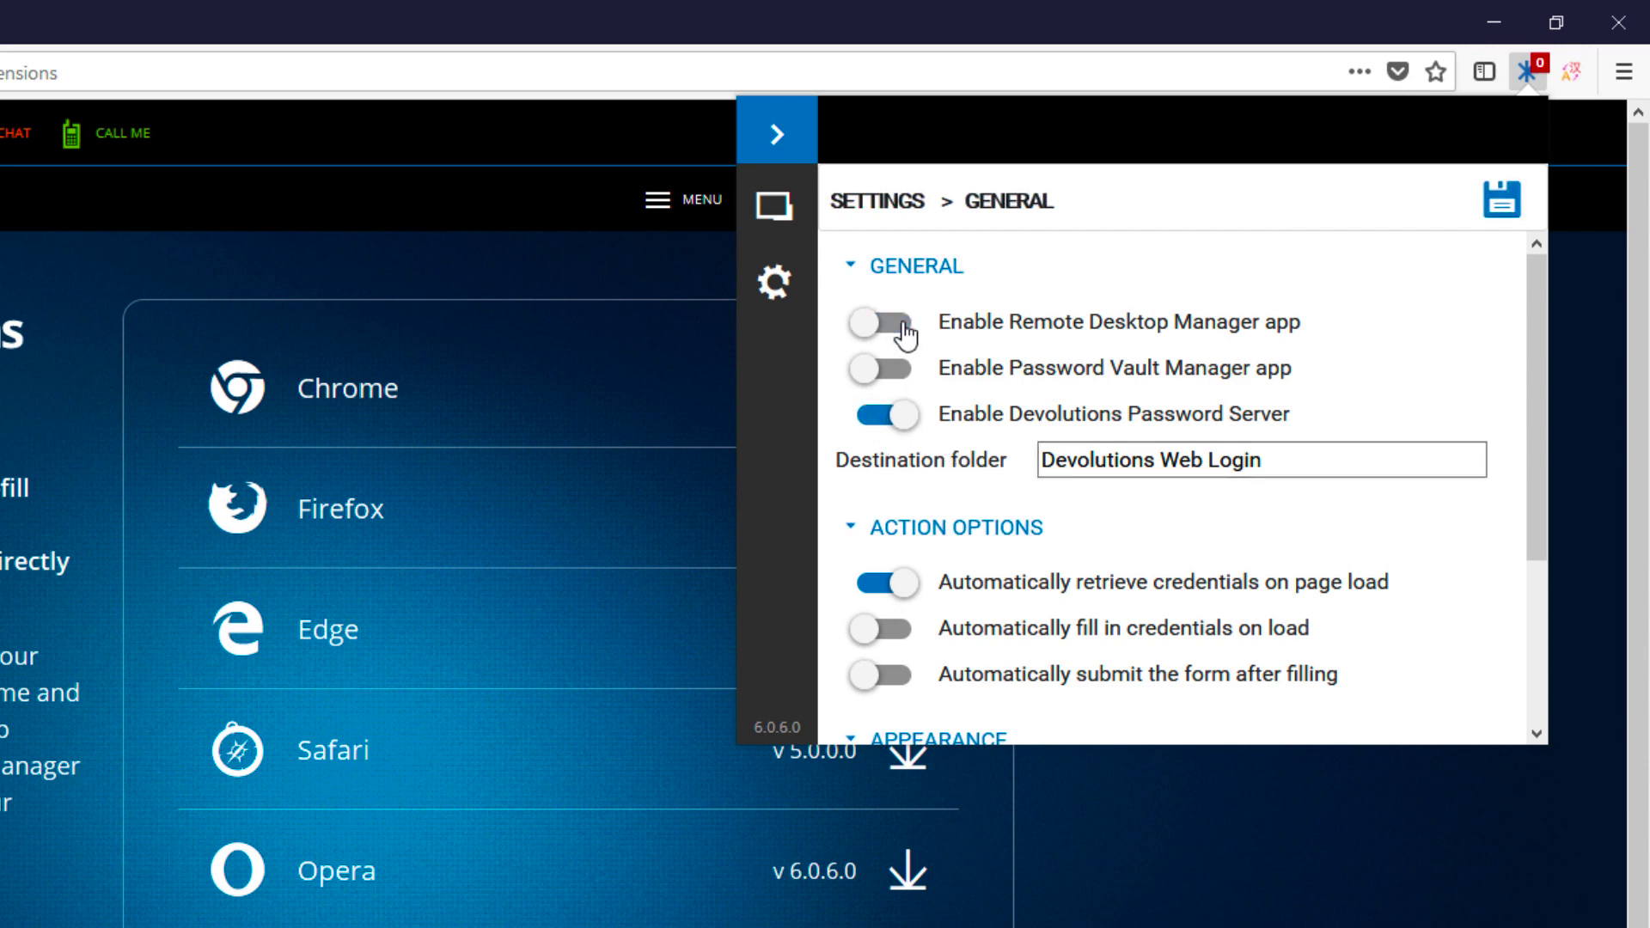
pyautogui.click(1501, 206)
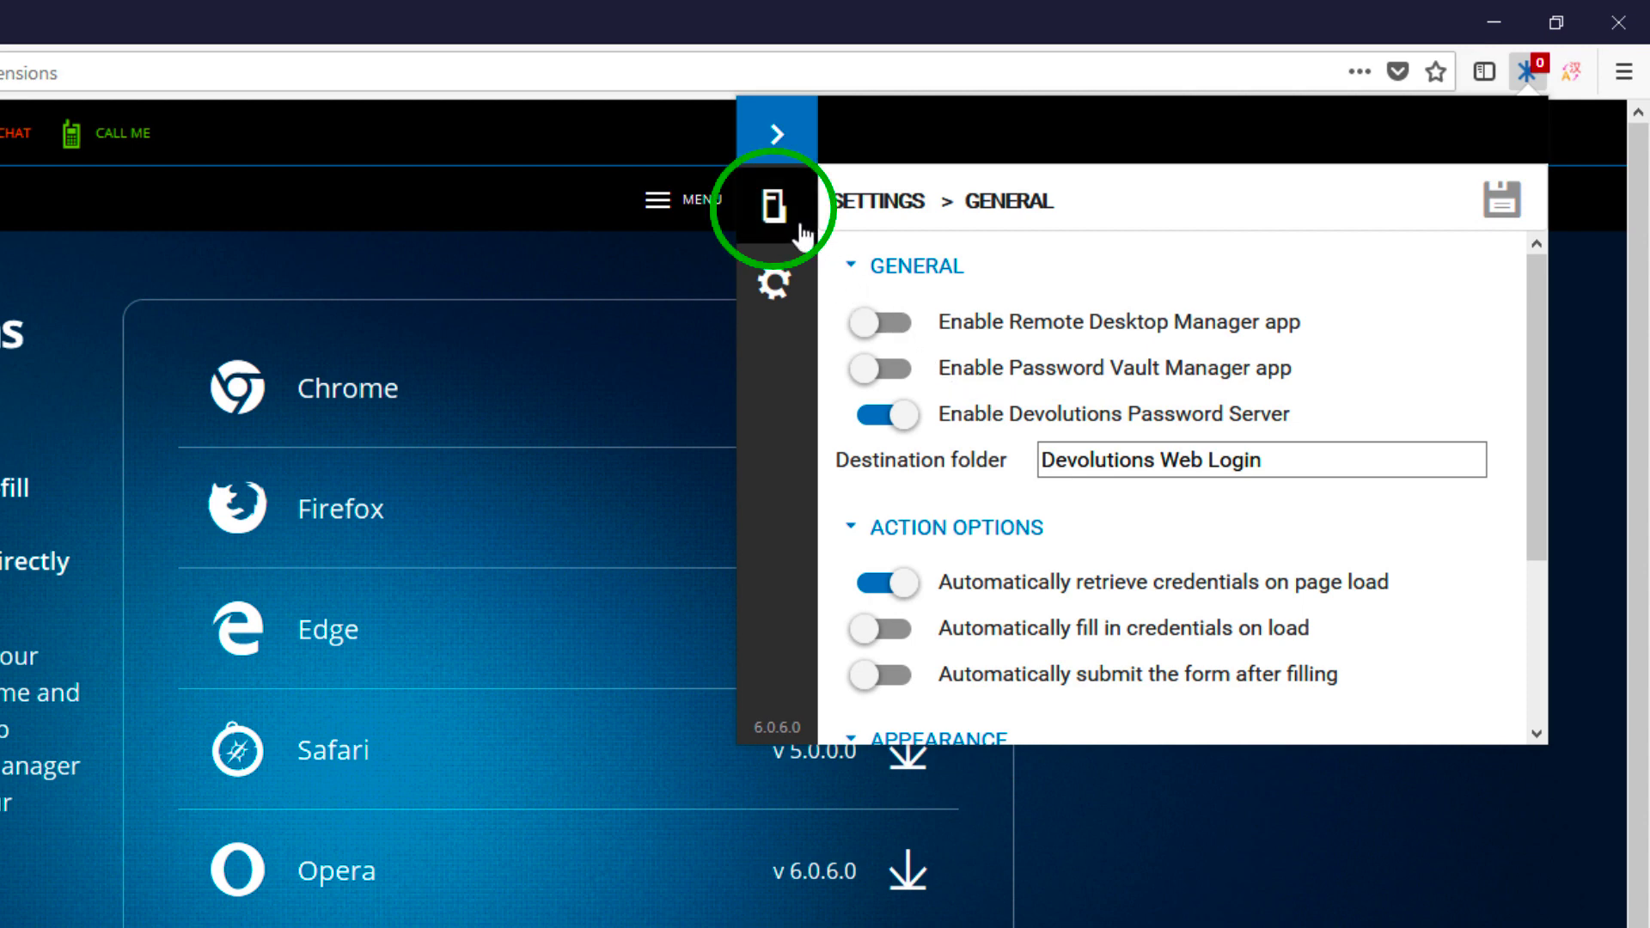
# Step: On the Password Server page, paste the server URL, test the connection, and save the address
pyautogui.click(774, 210)
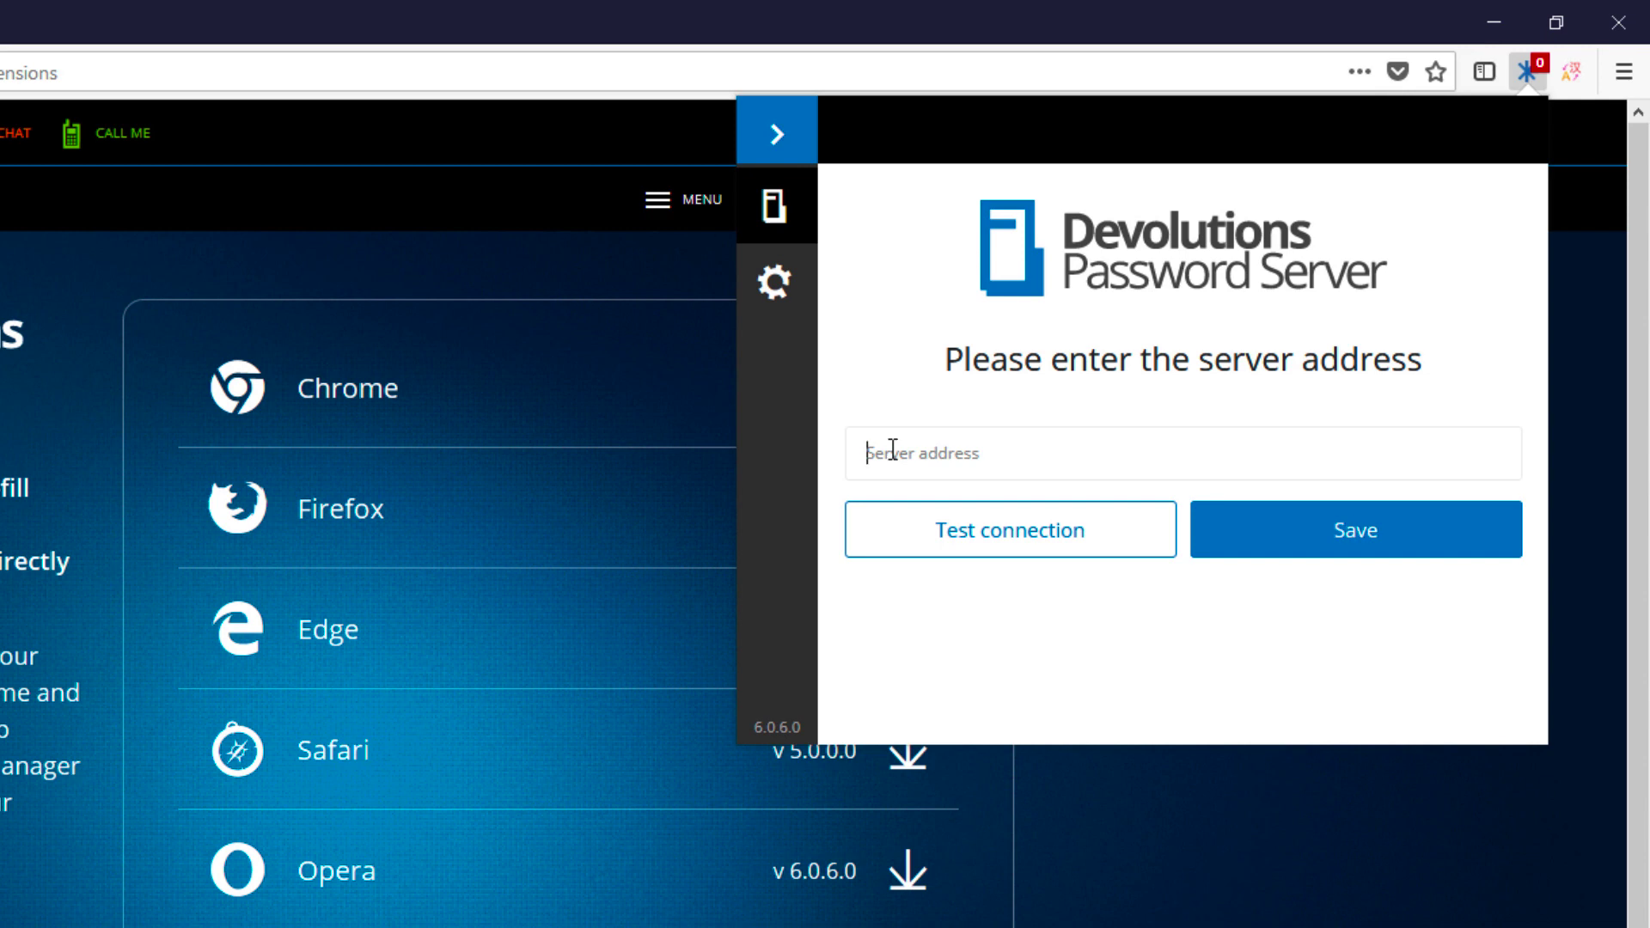
pyautogui.hotkey('ctrl', 'v')
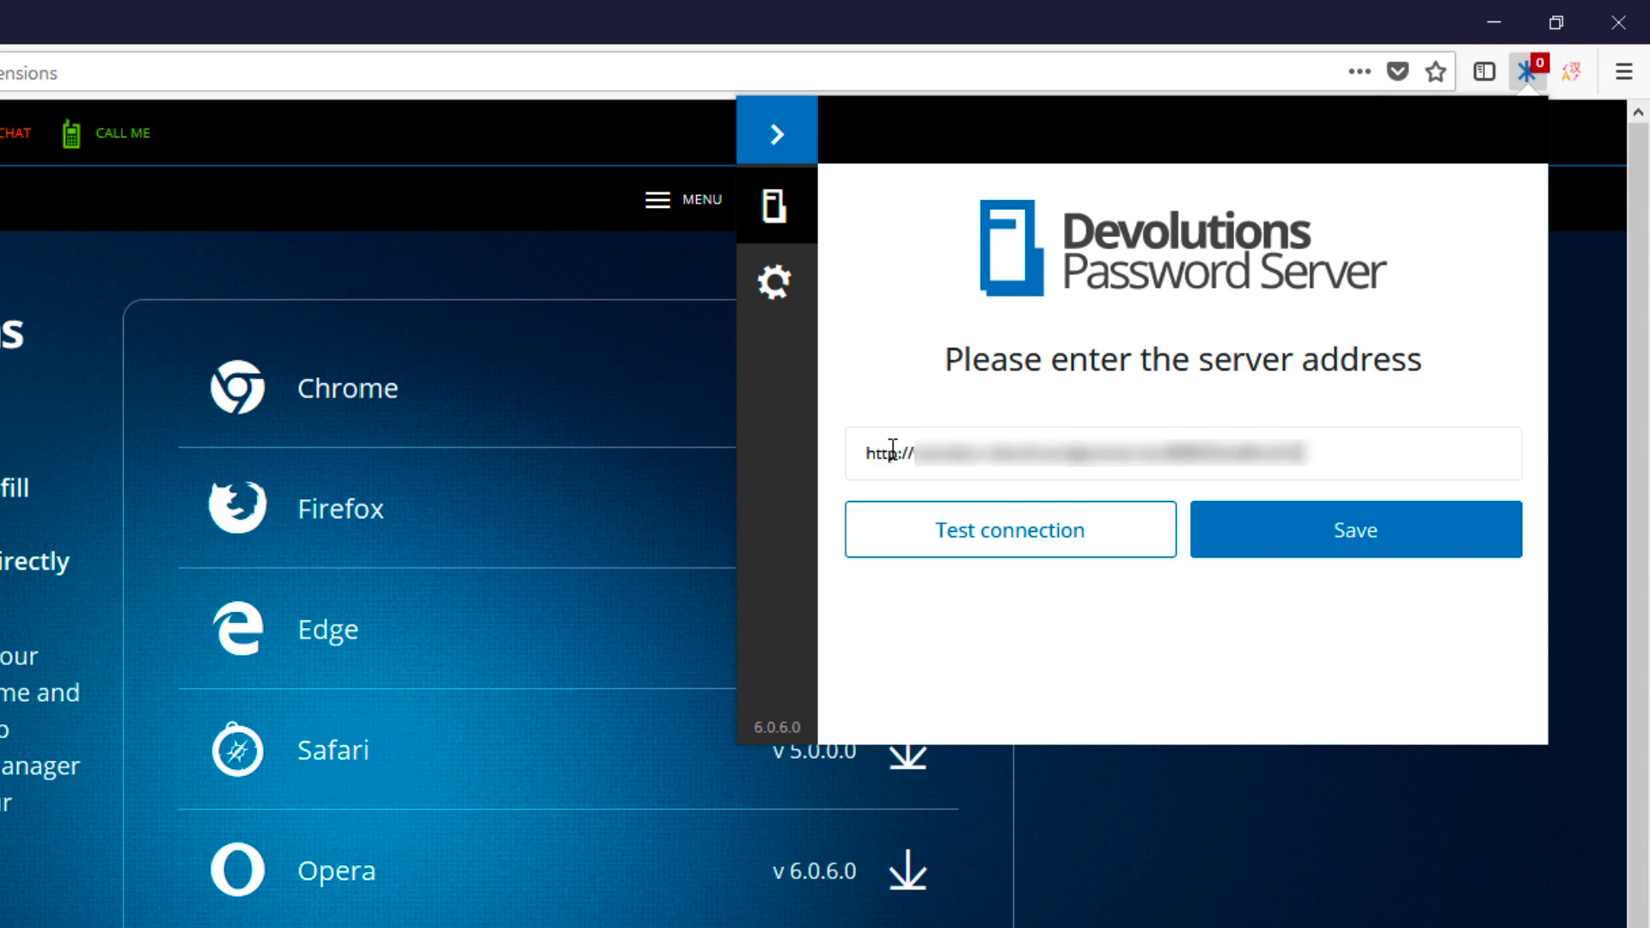
pyautogui.click(956, 557)
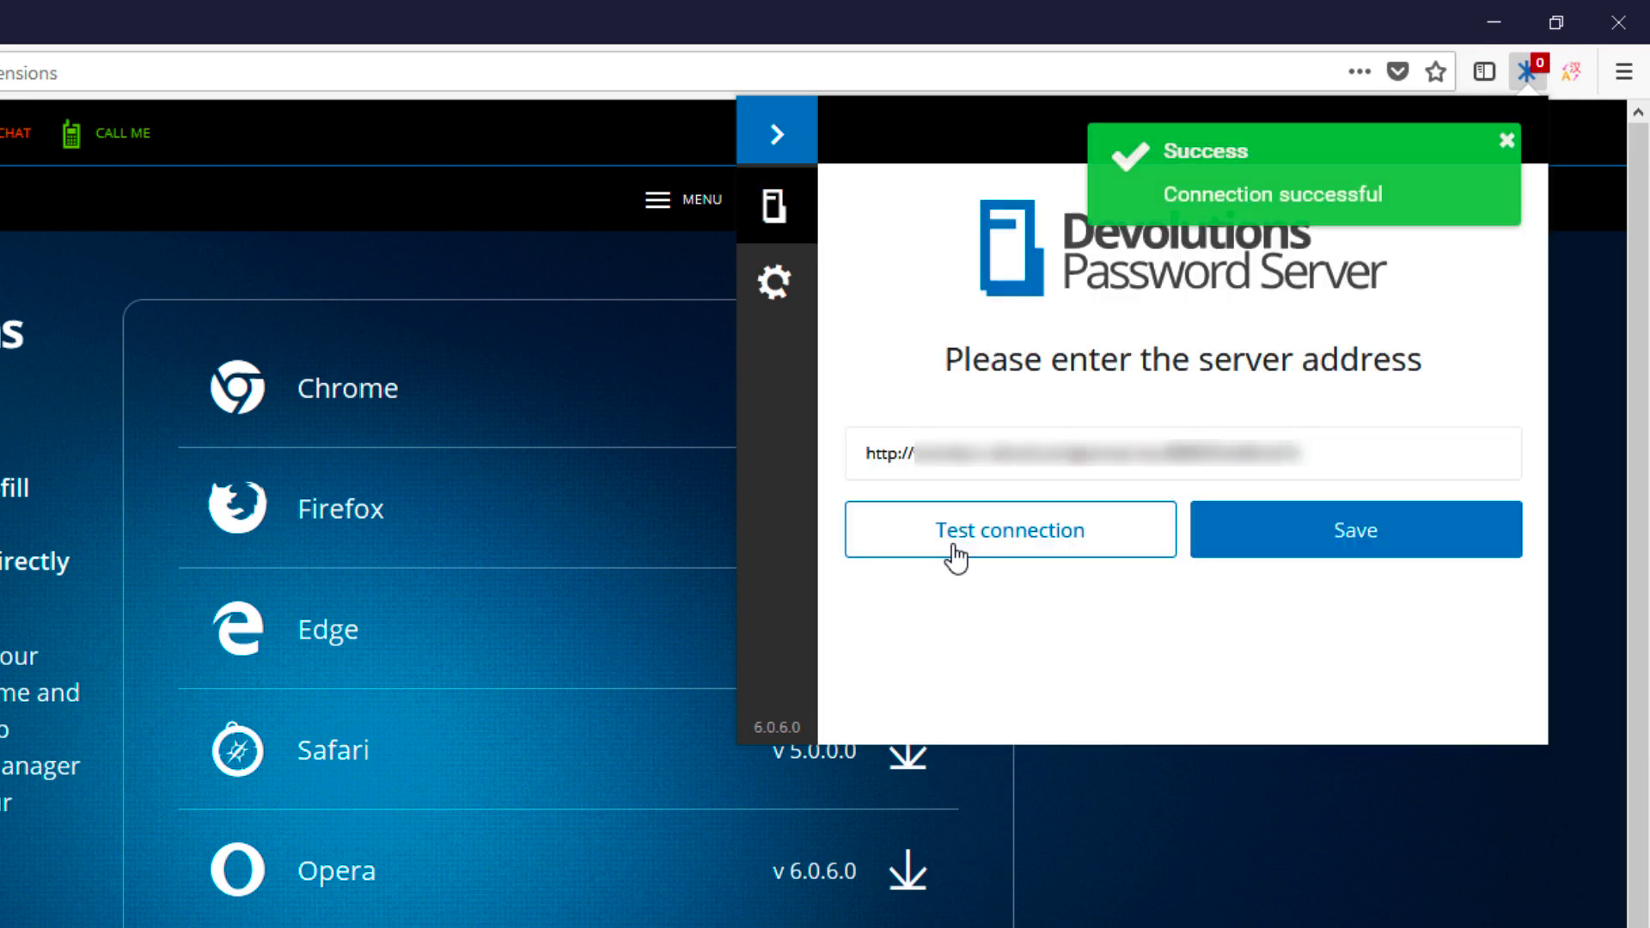
pyautogui.click(1509, 142)
pyautogui.click(1407, 554)
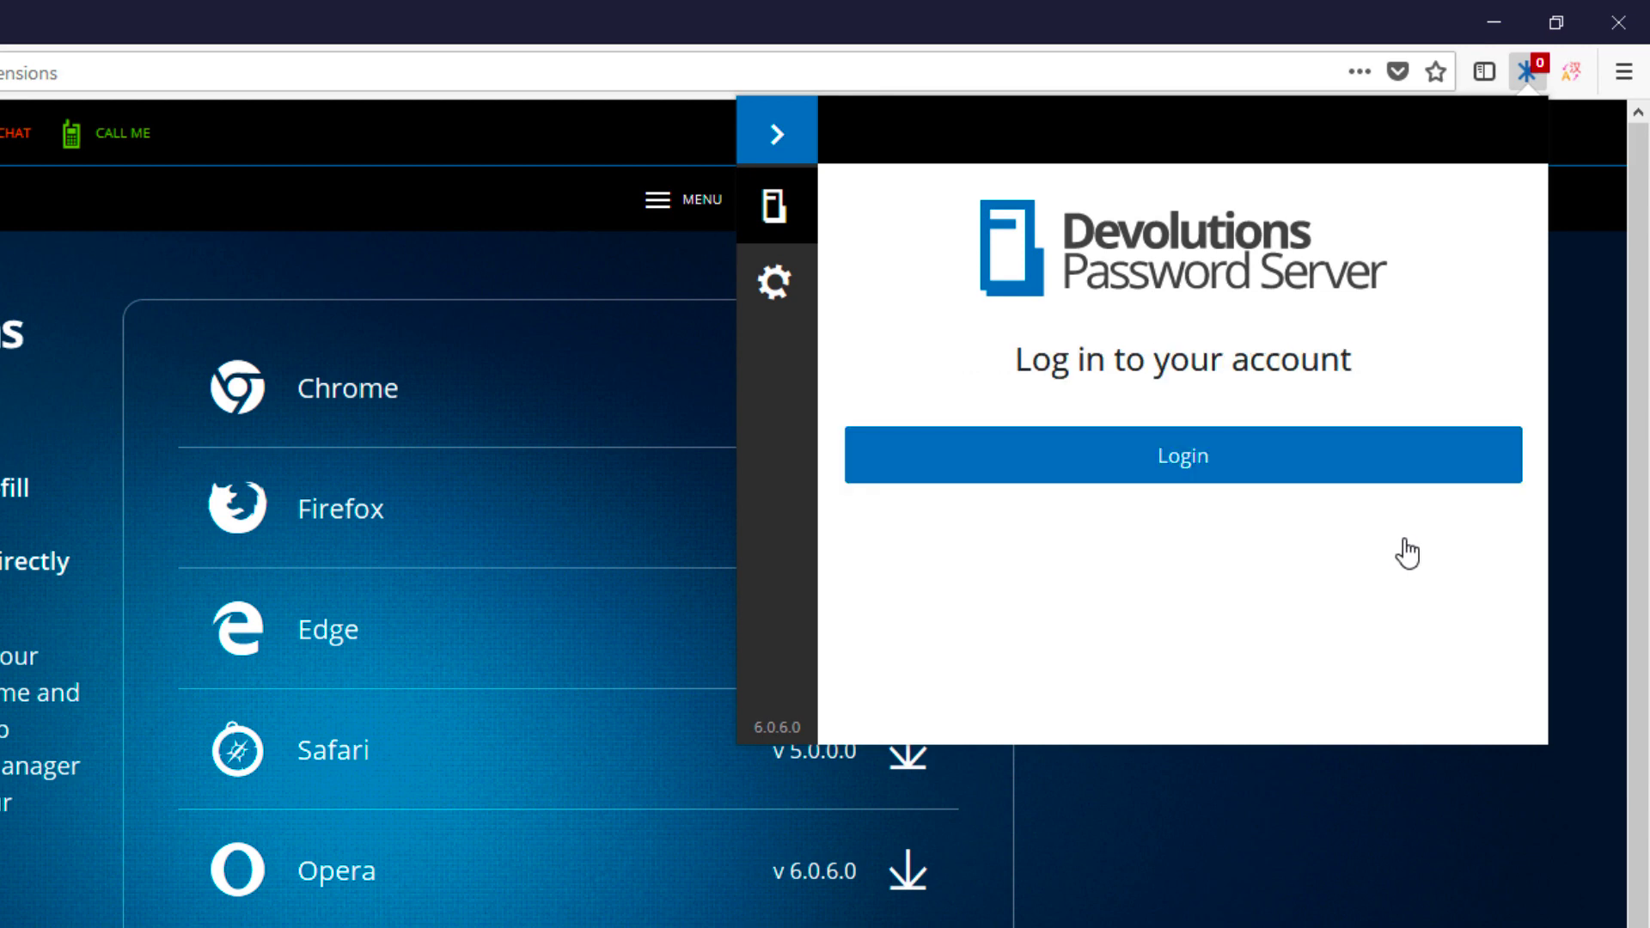
pyautogui.click(772, 288)
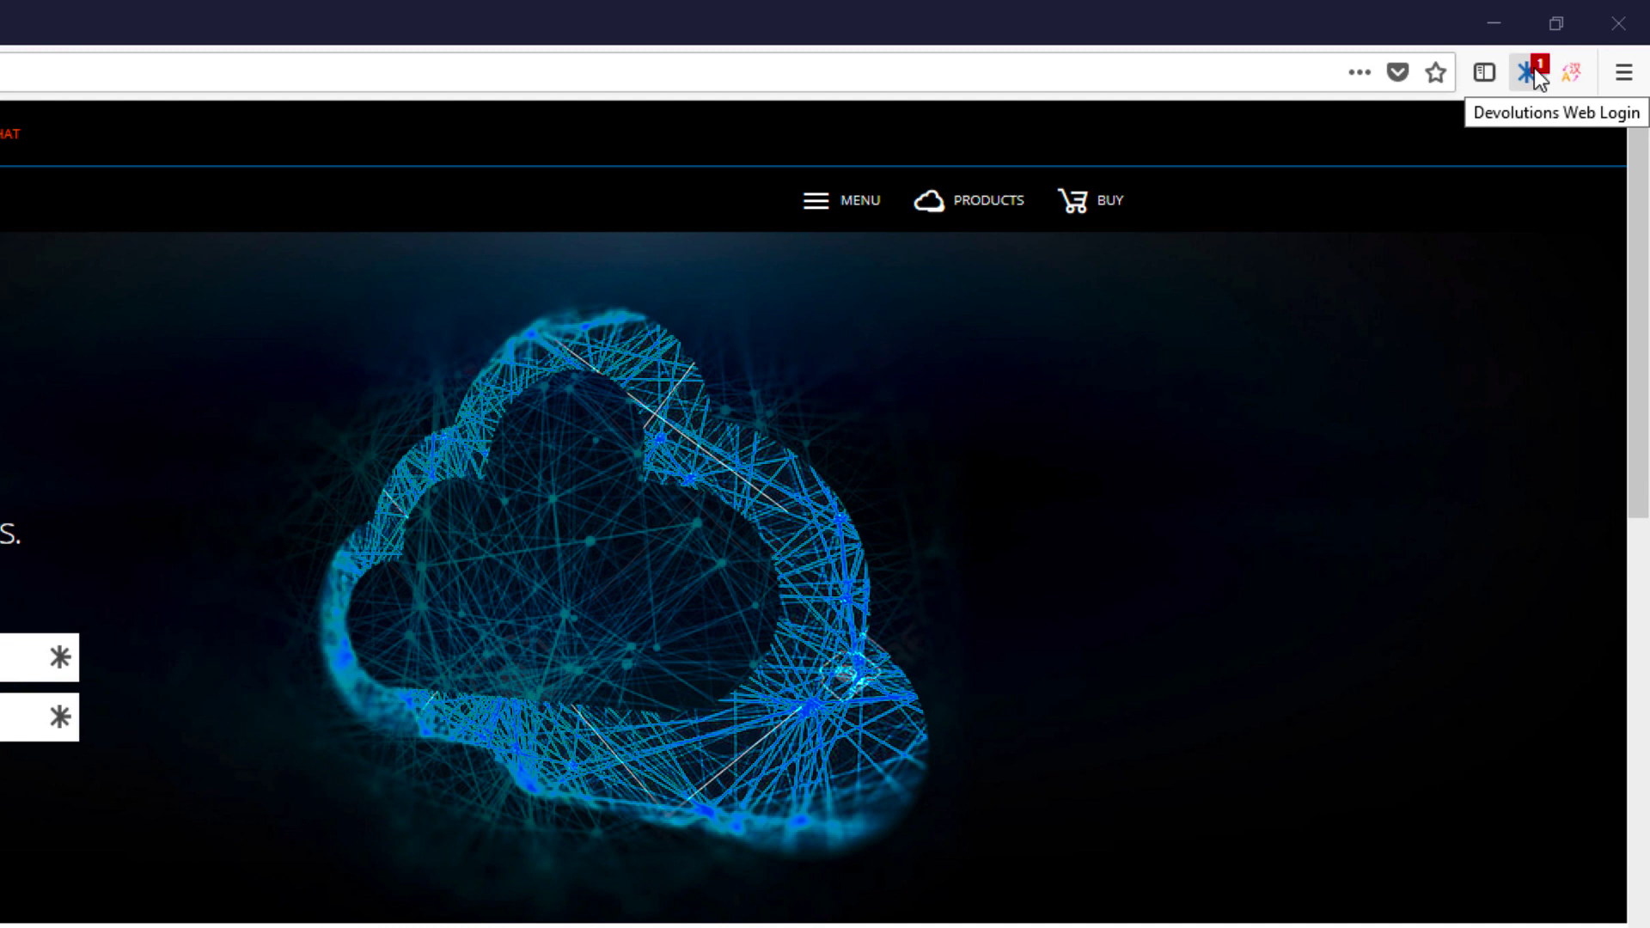
# Step: Enable 'Automatically fill in credentials on load' under Action Options and save the general settings
pyautogui.click(1531, 71)
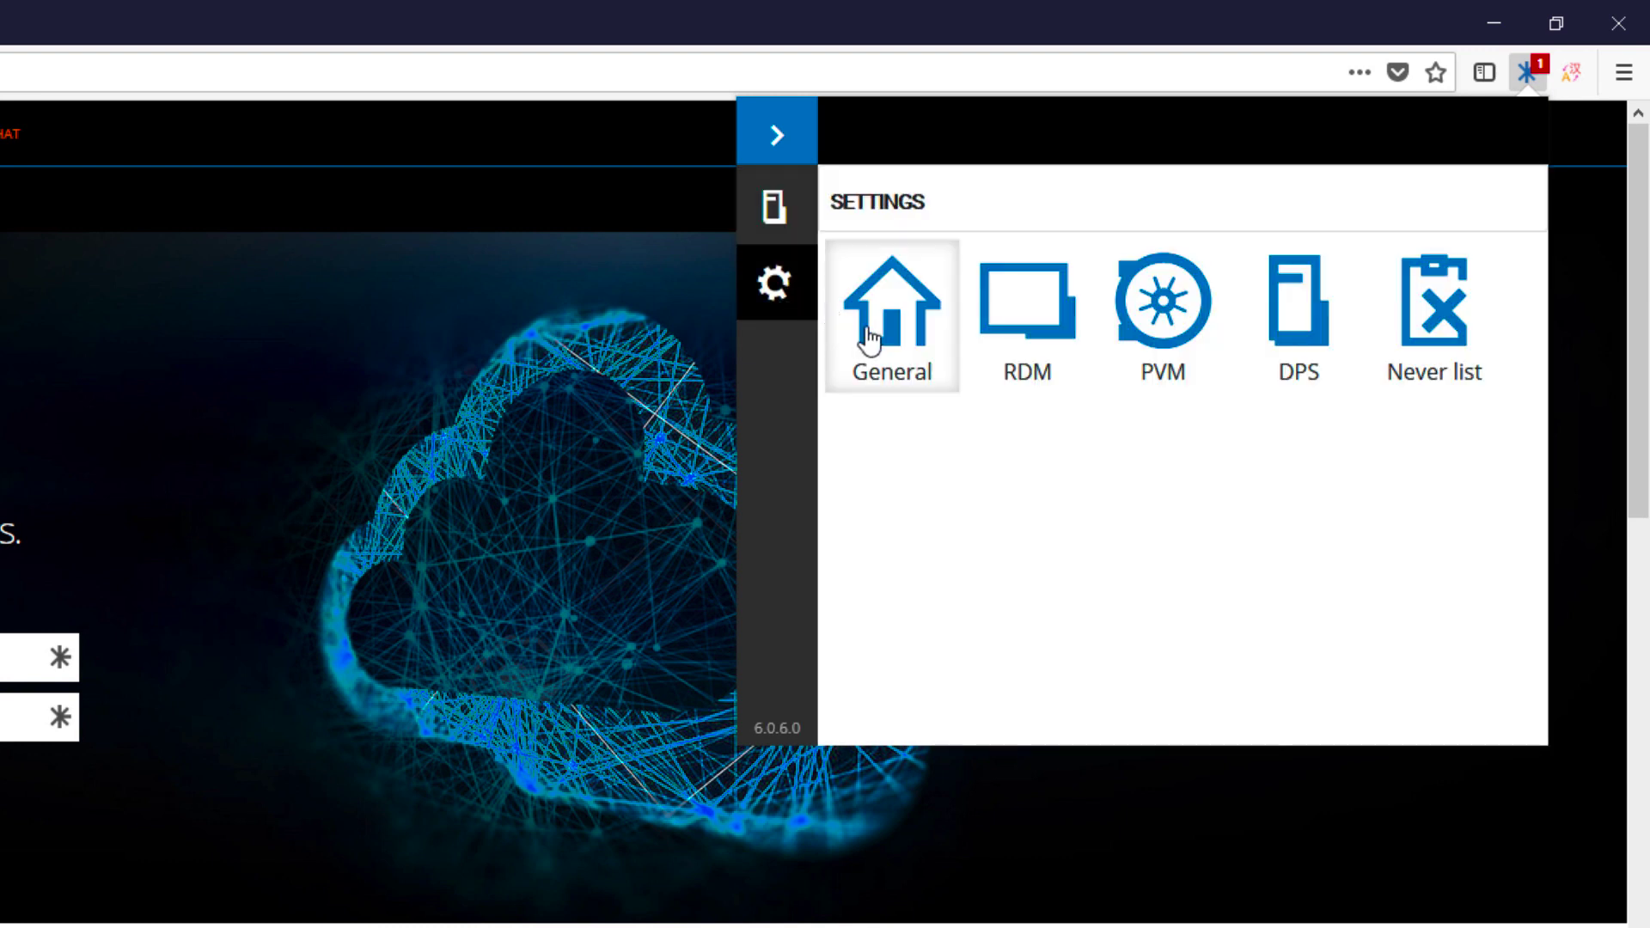
pyautogui.click(888, 352)
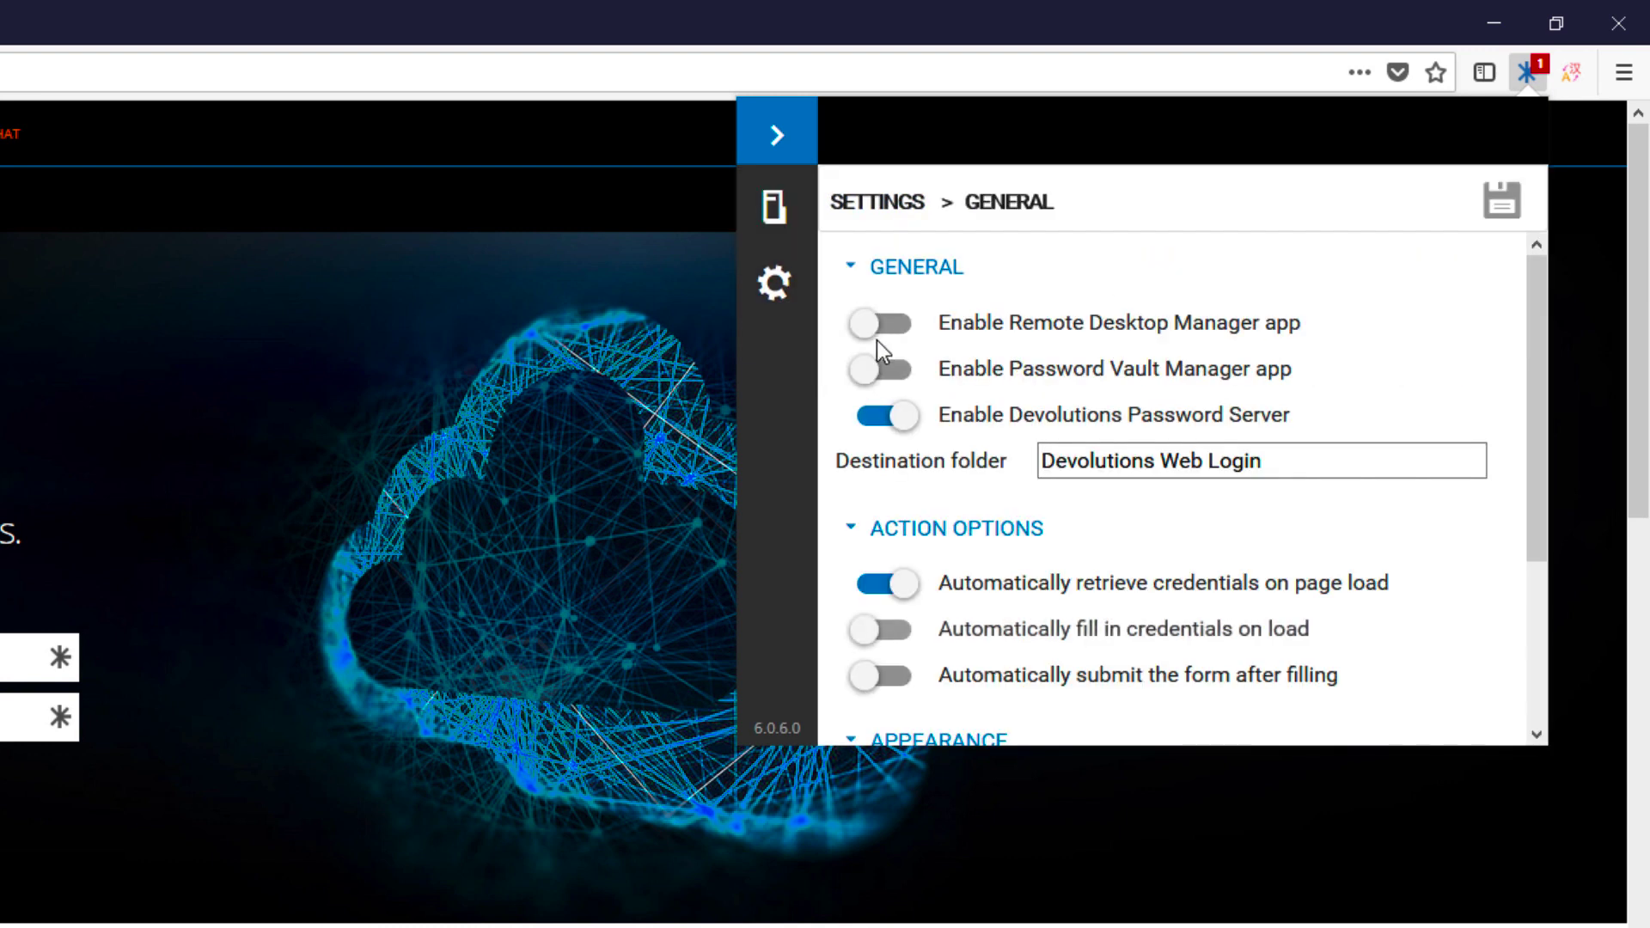
pyautogui.scroll(-3, 885, 357)
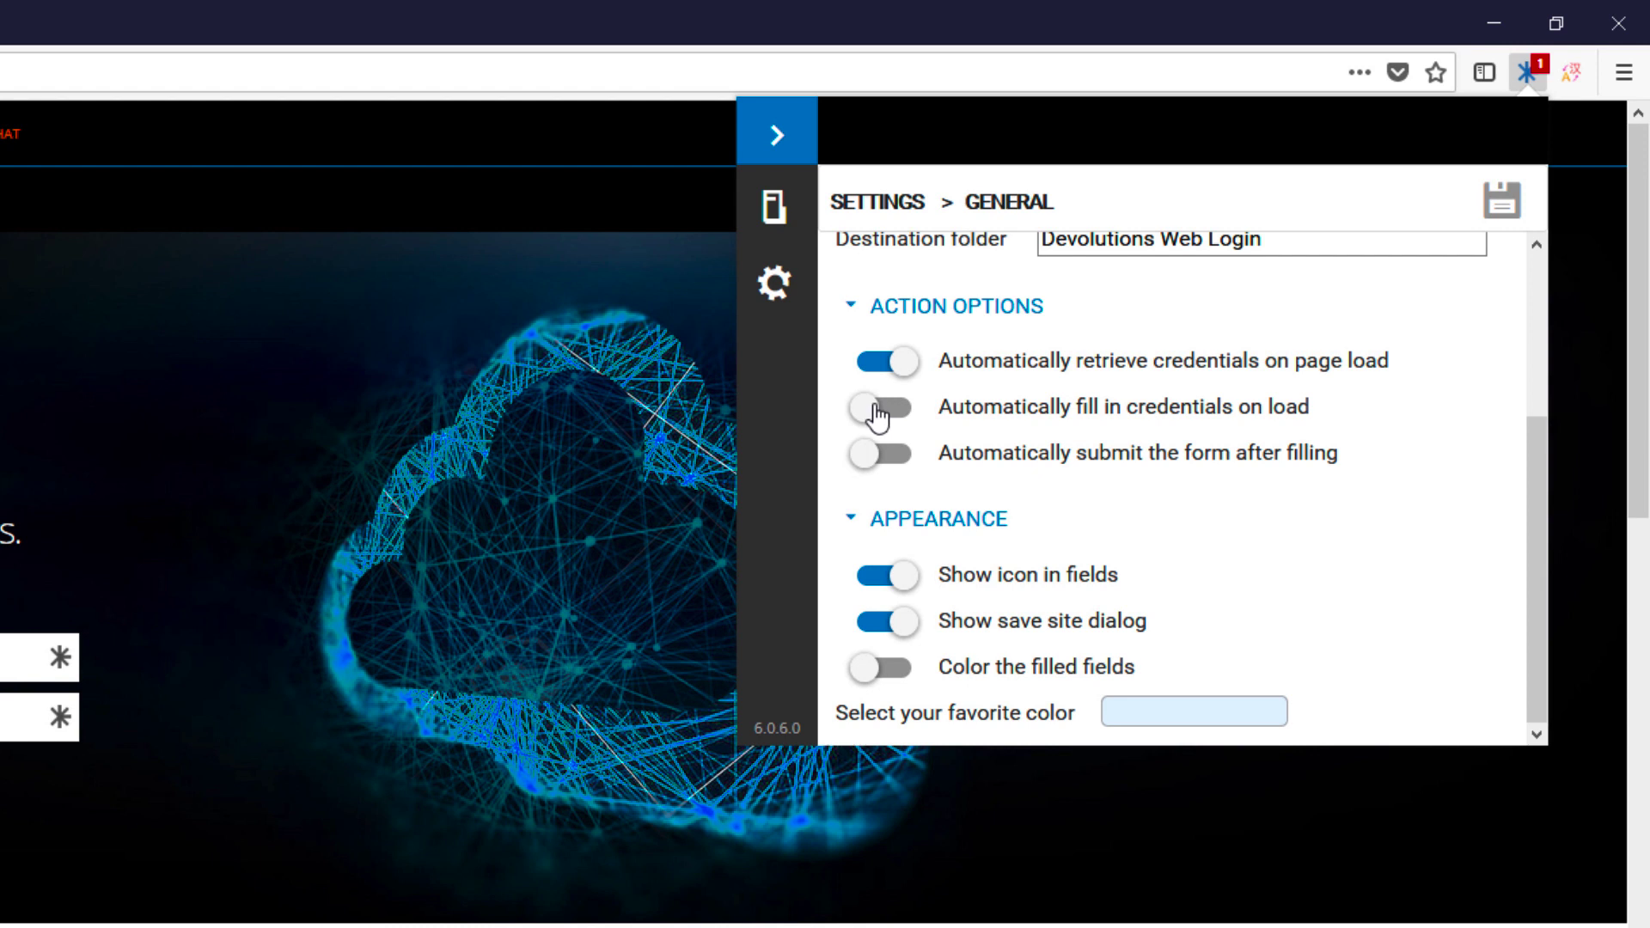
pyautogui.click(877, 417)
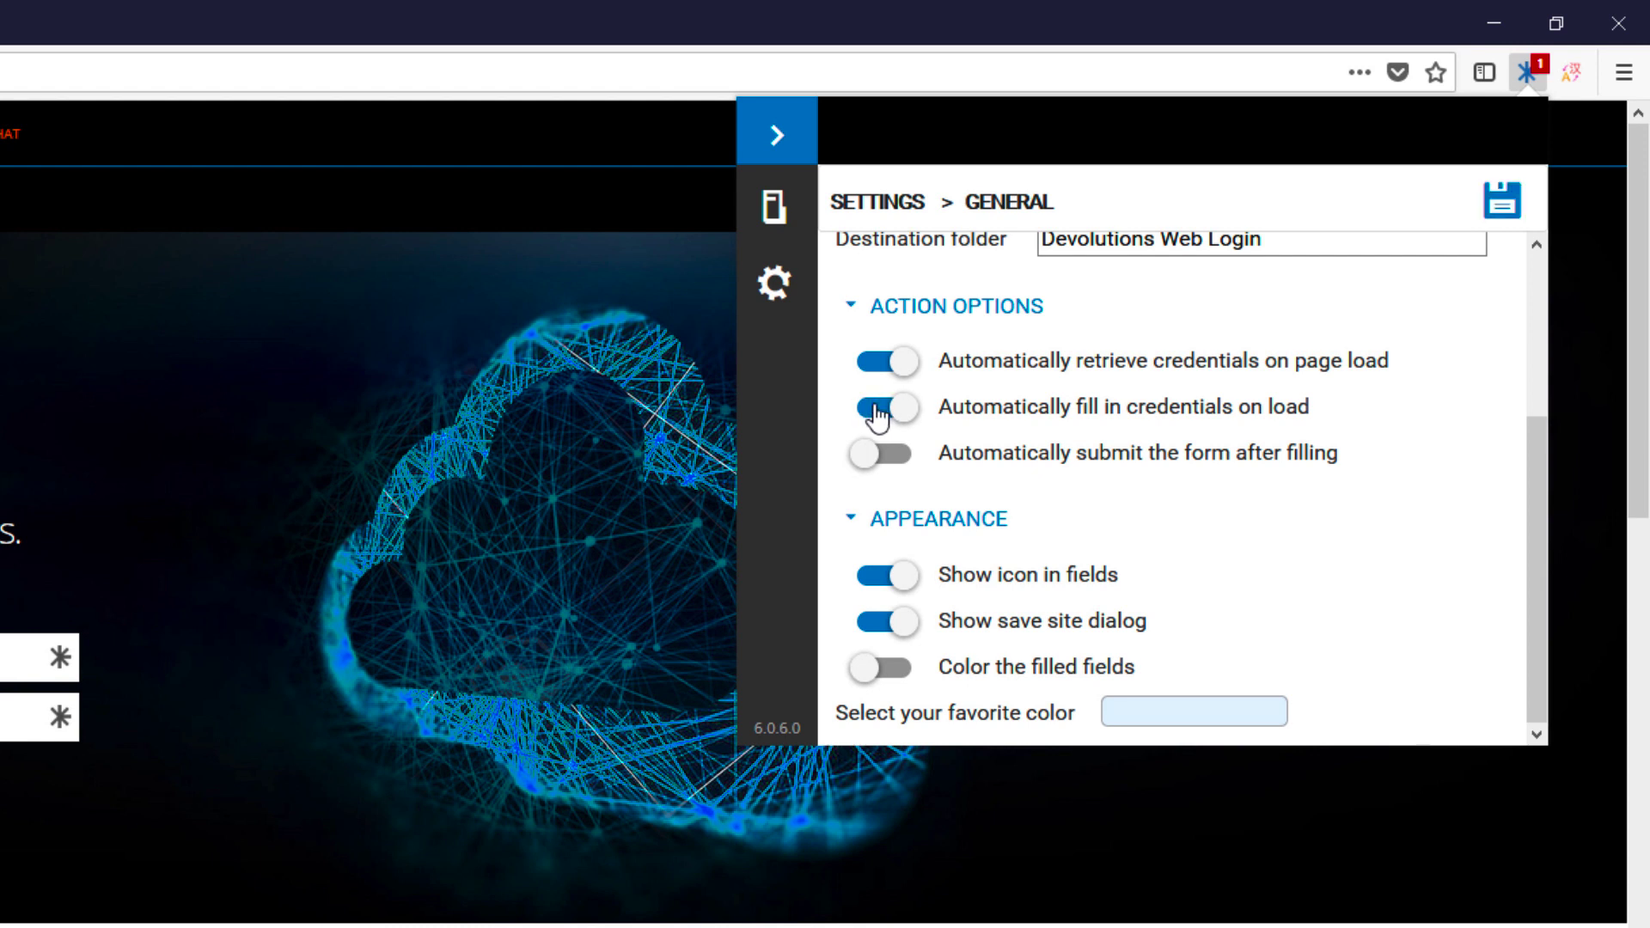
pyautogui.click(1510, 215)
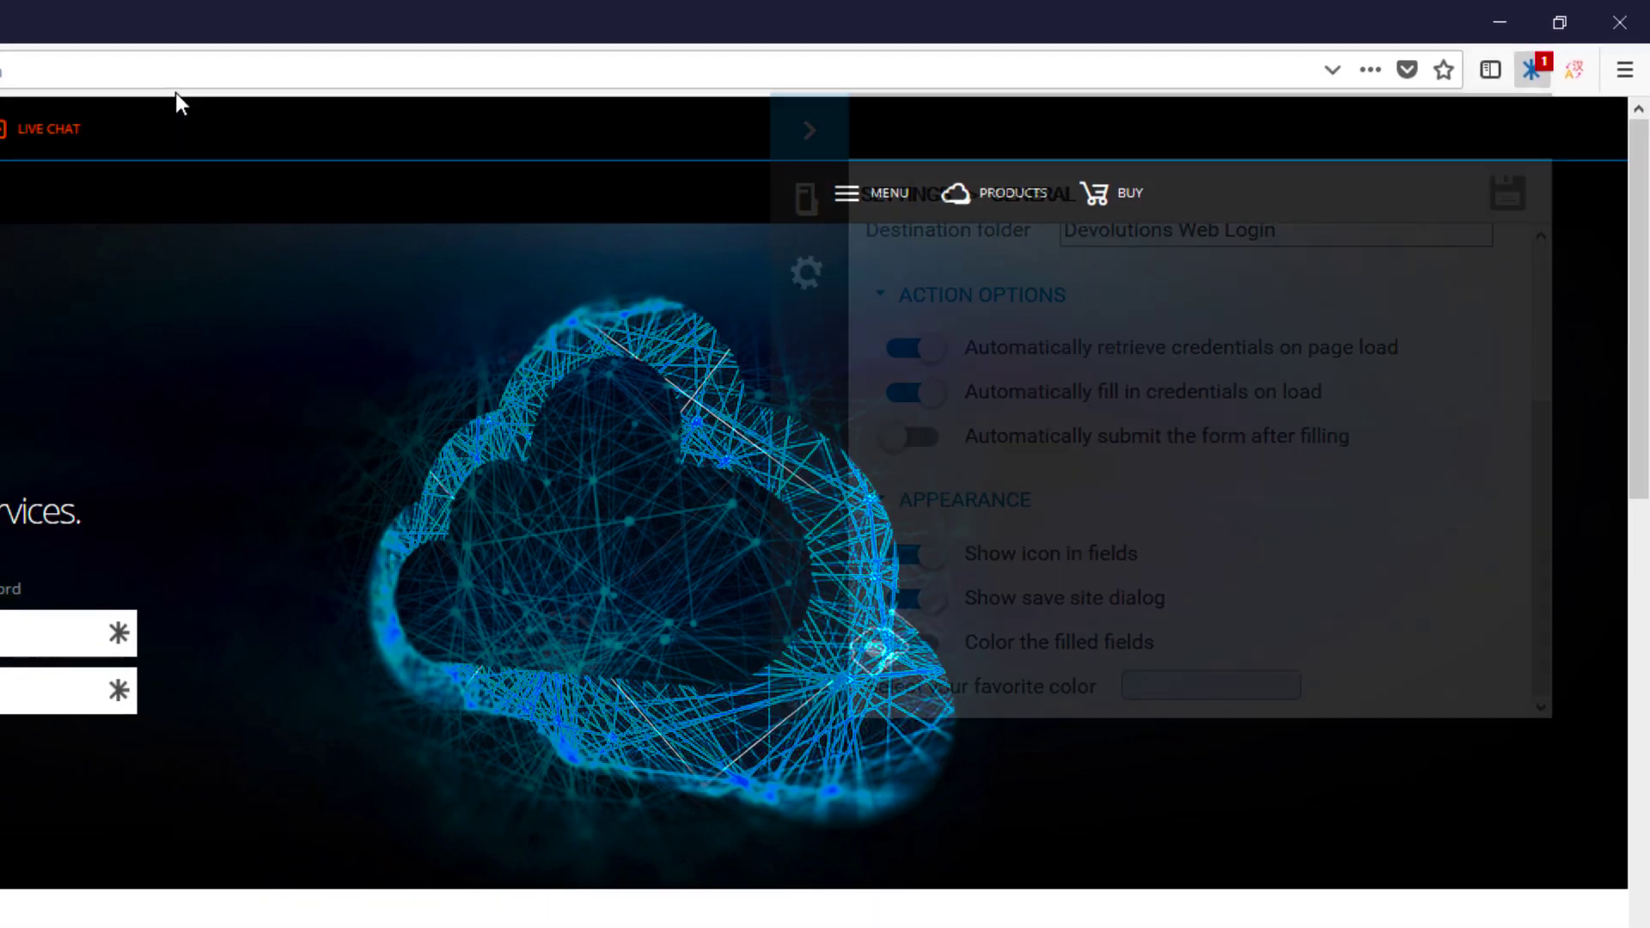
# Step: Reload the cloud.devolutions.net login page and log in with the filled credentials
pyautogui.click(136, 75)
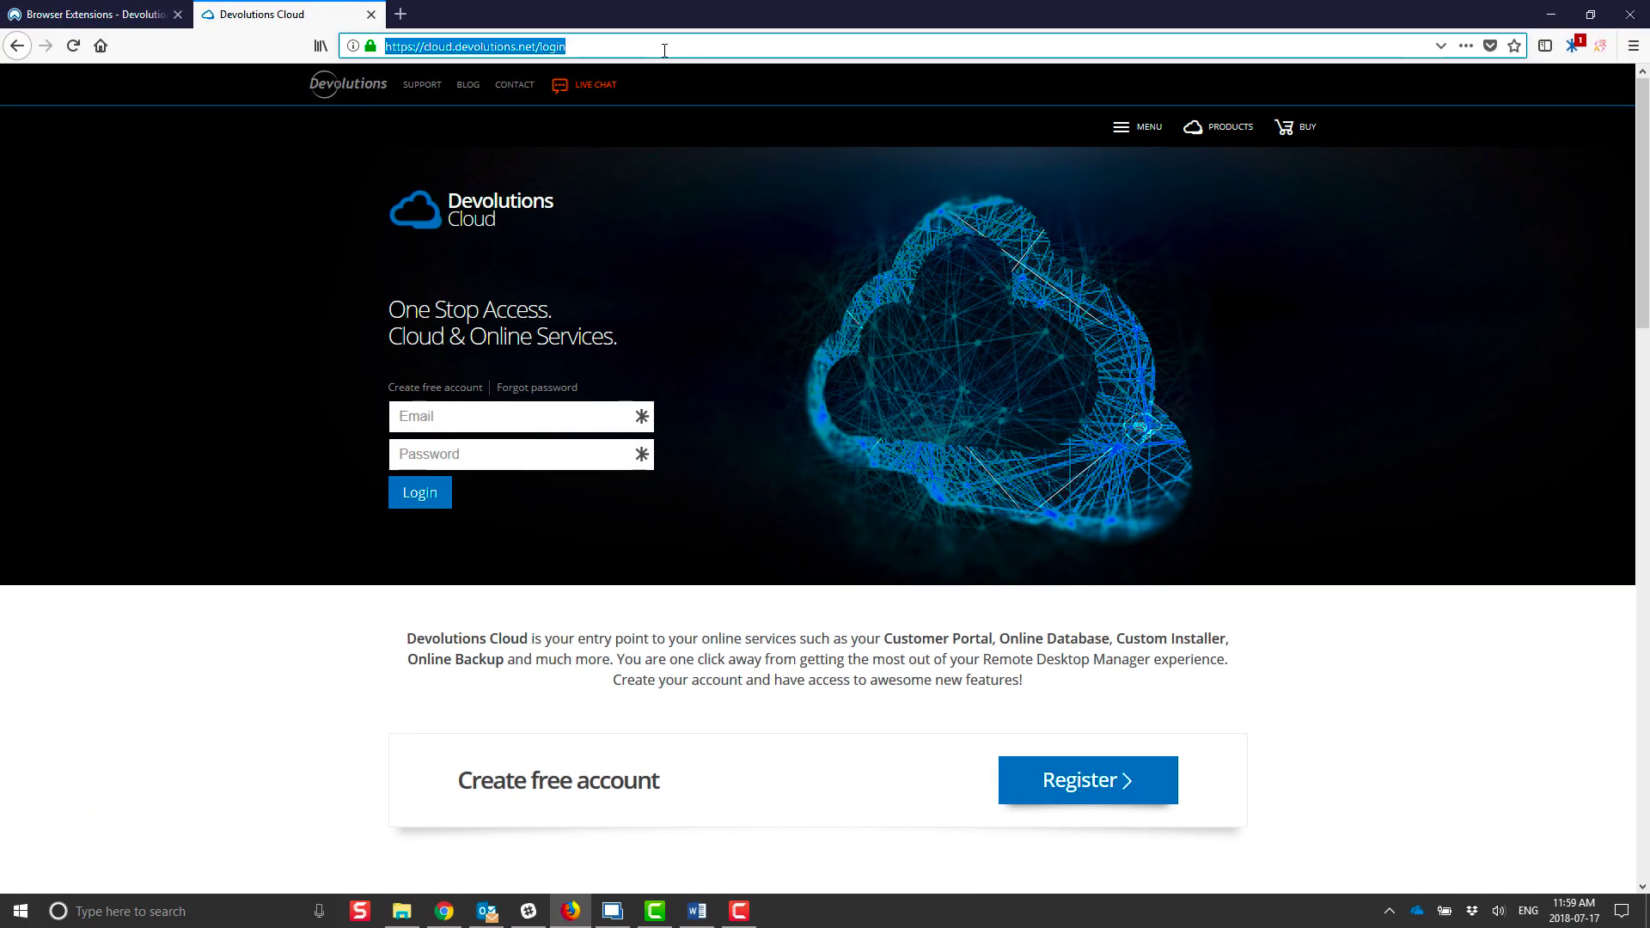
pyautogui.press('Return')
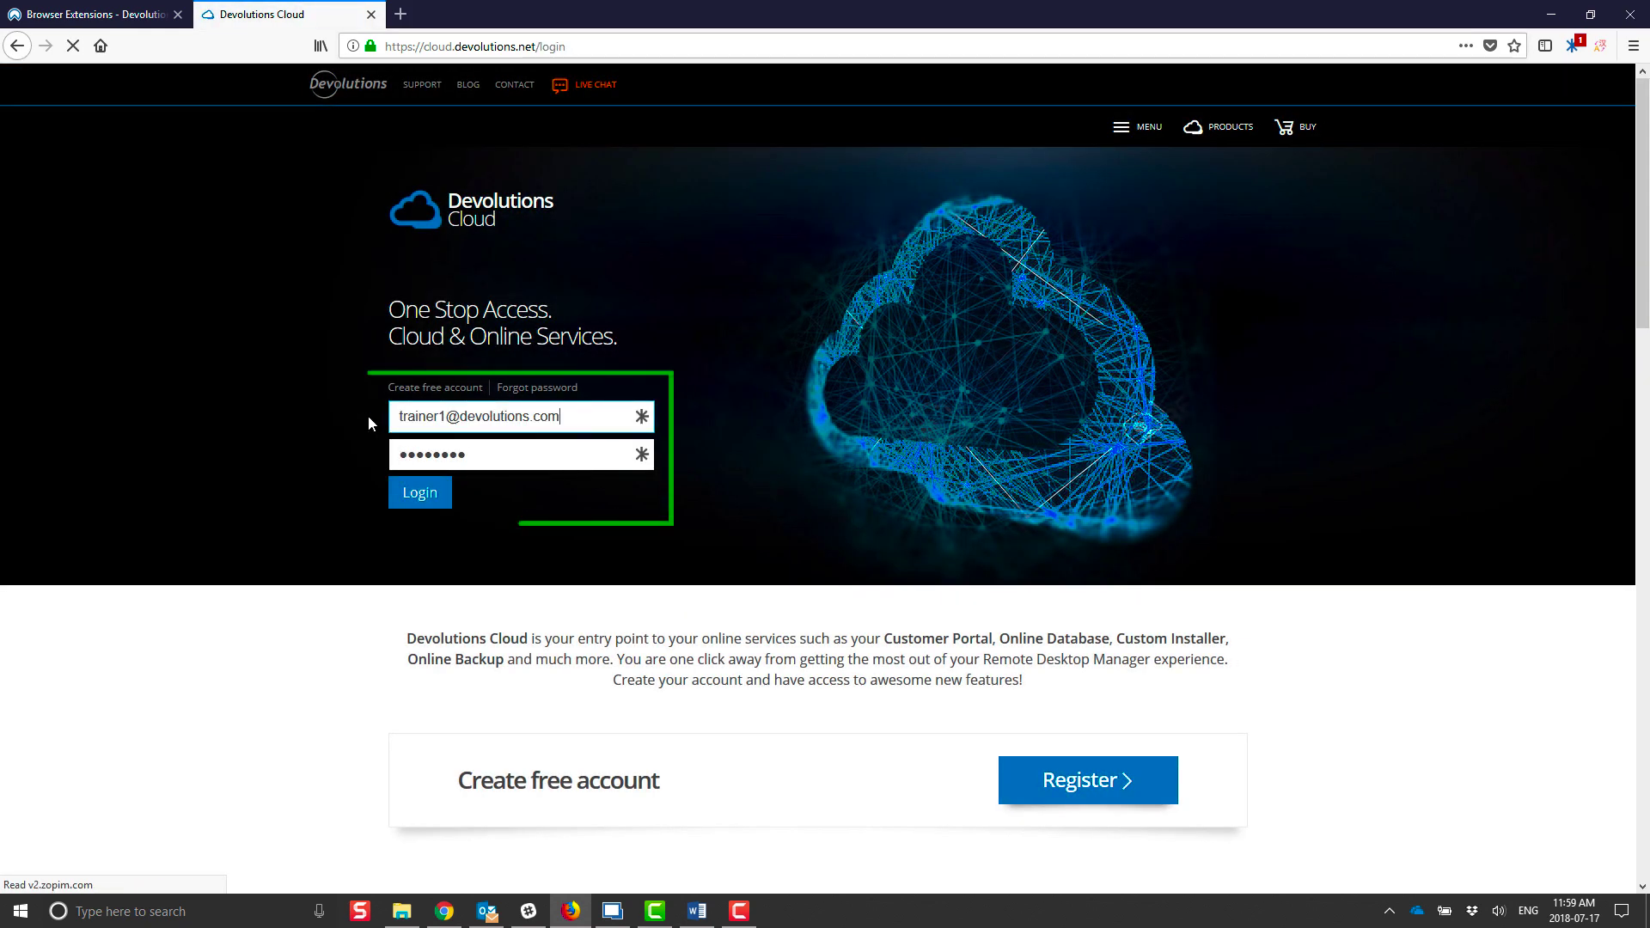
pyautogui.click(424, 502)
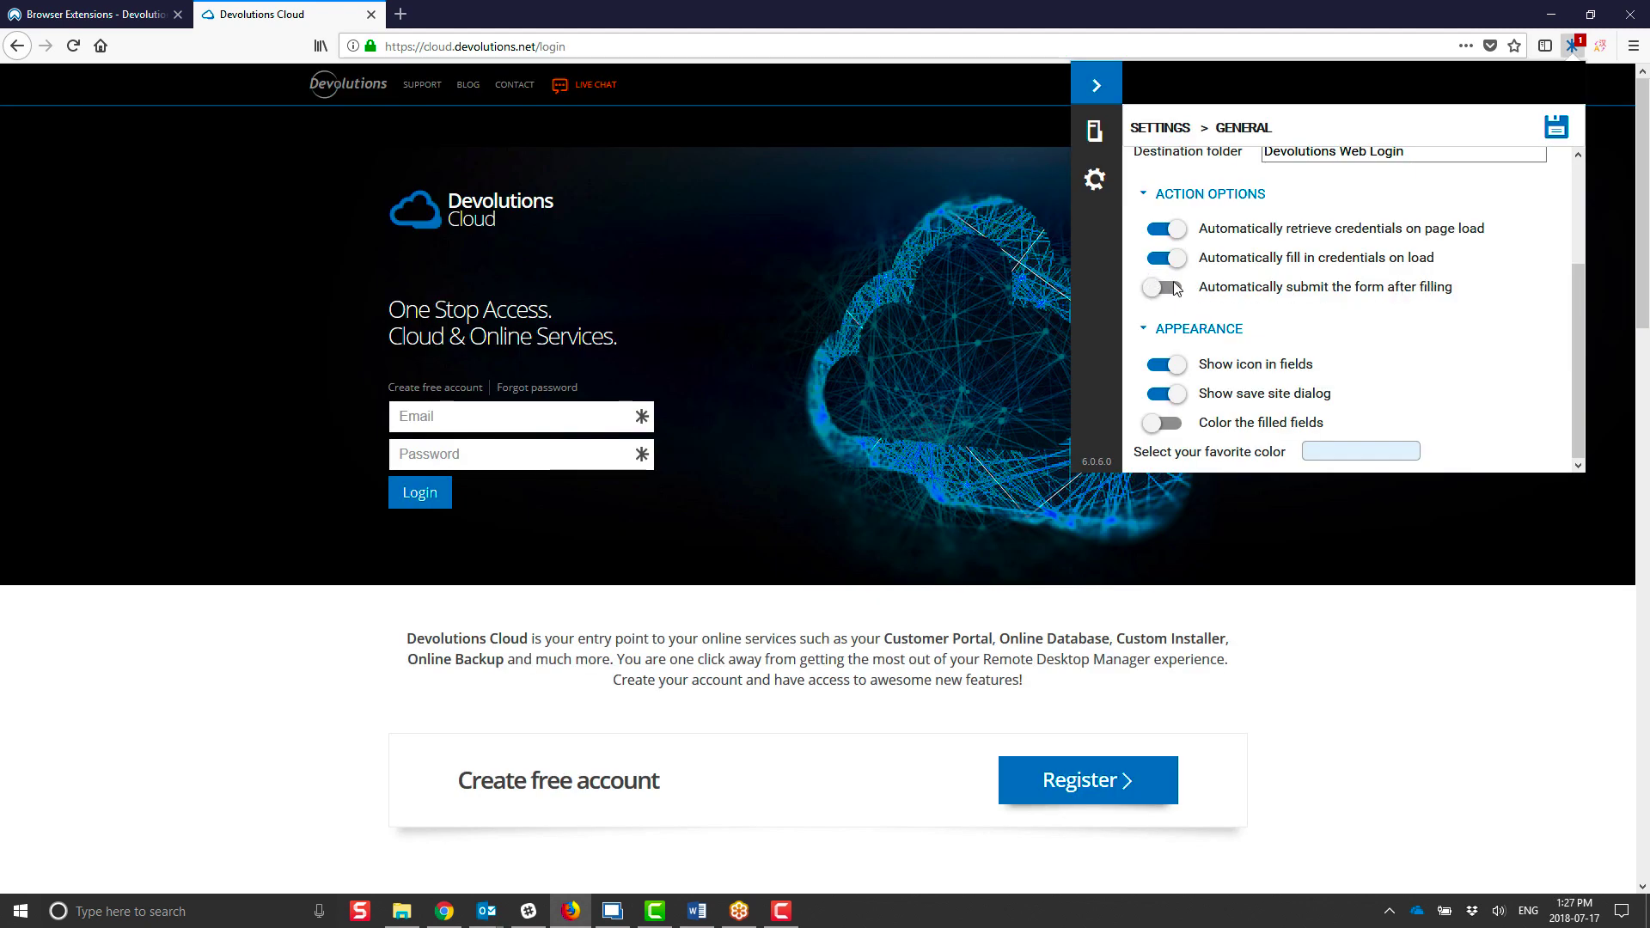
# Step: Enable automatic form submission, log in with the e-mail and pasted password, and save credentials to the vault
pyautogui.click(1155, 291)
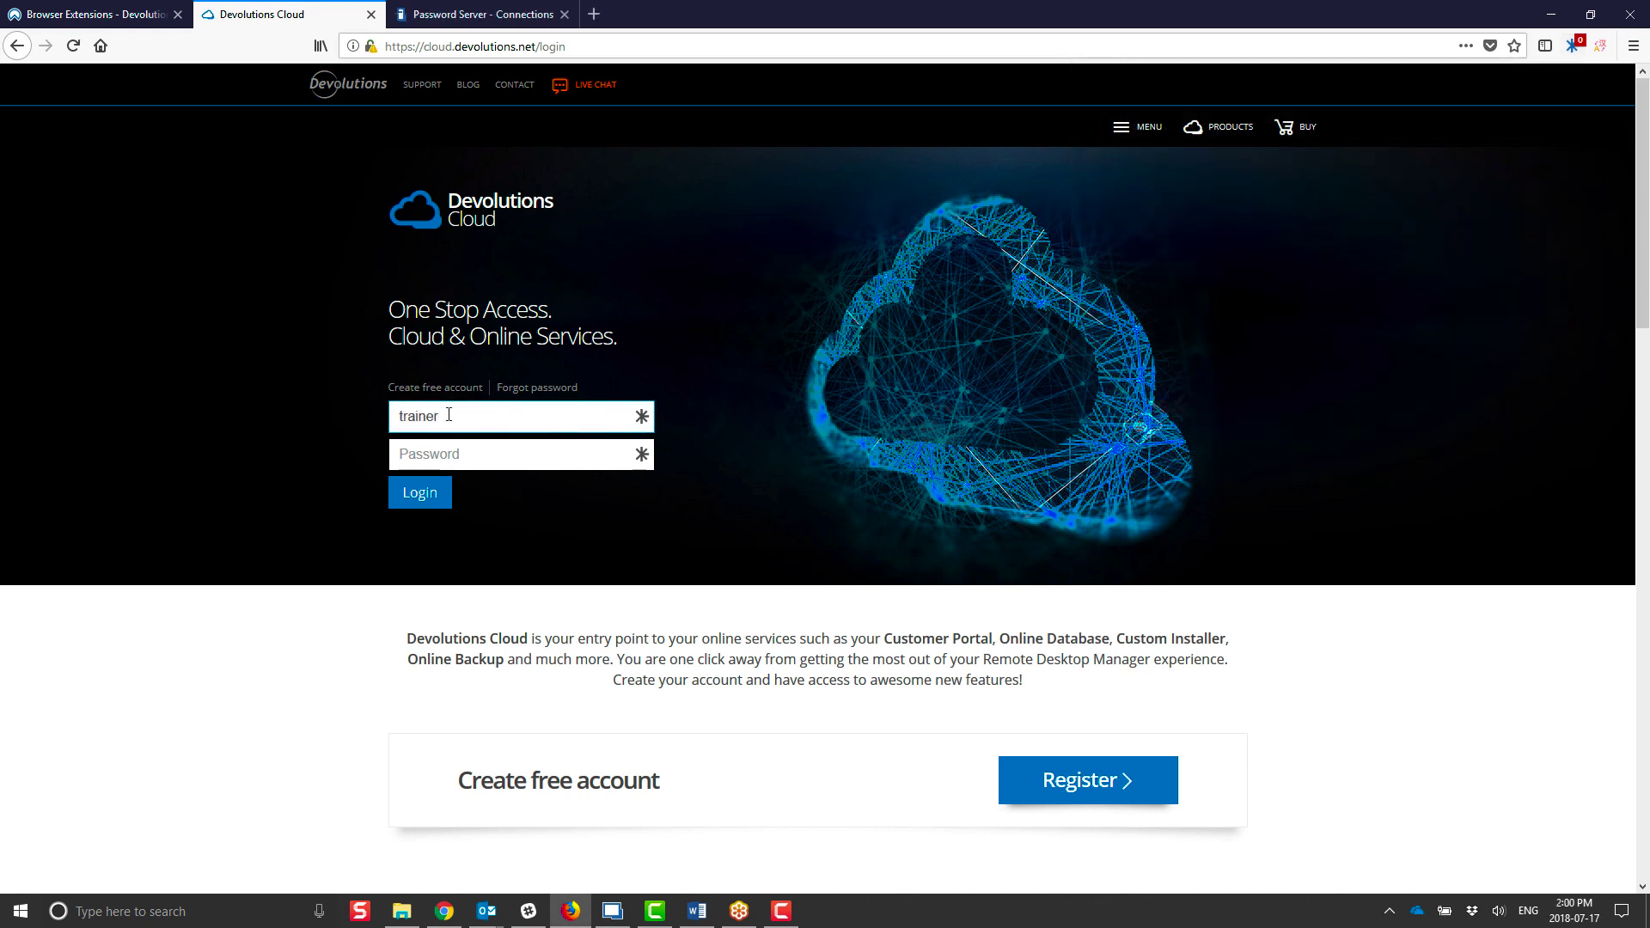
pyautogui.write('@devolutions.com')
pyautogui.press('Tab')
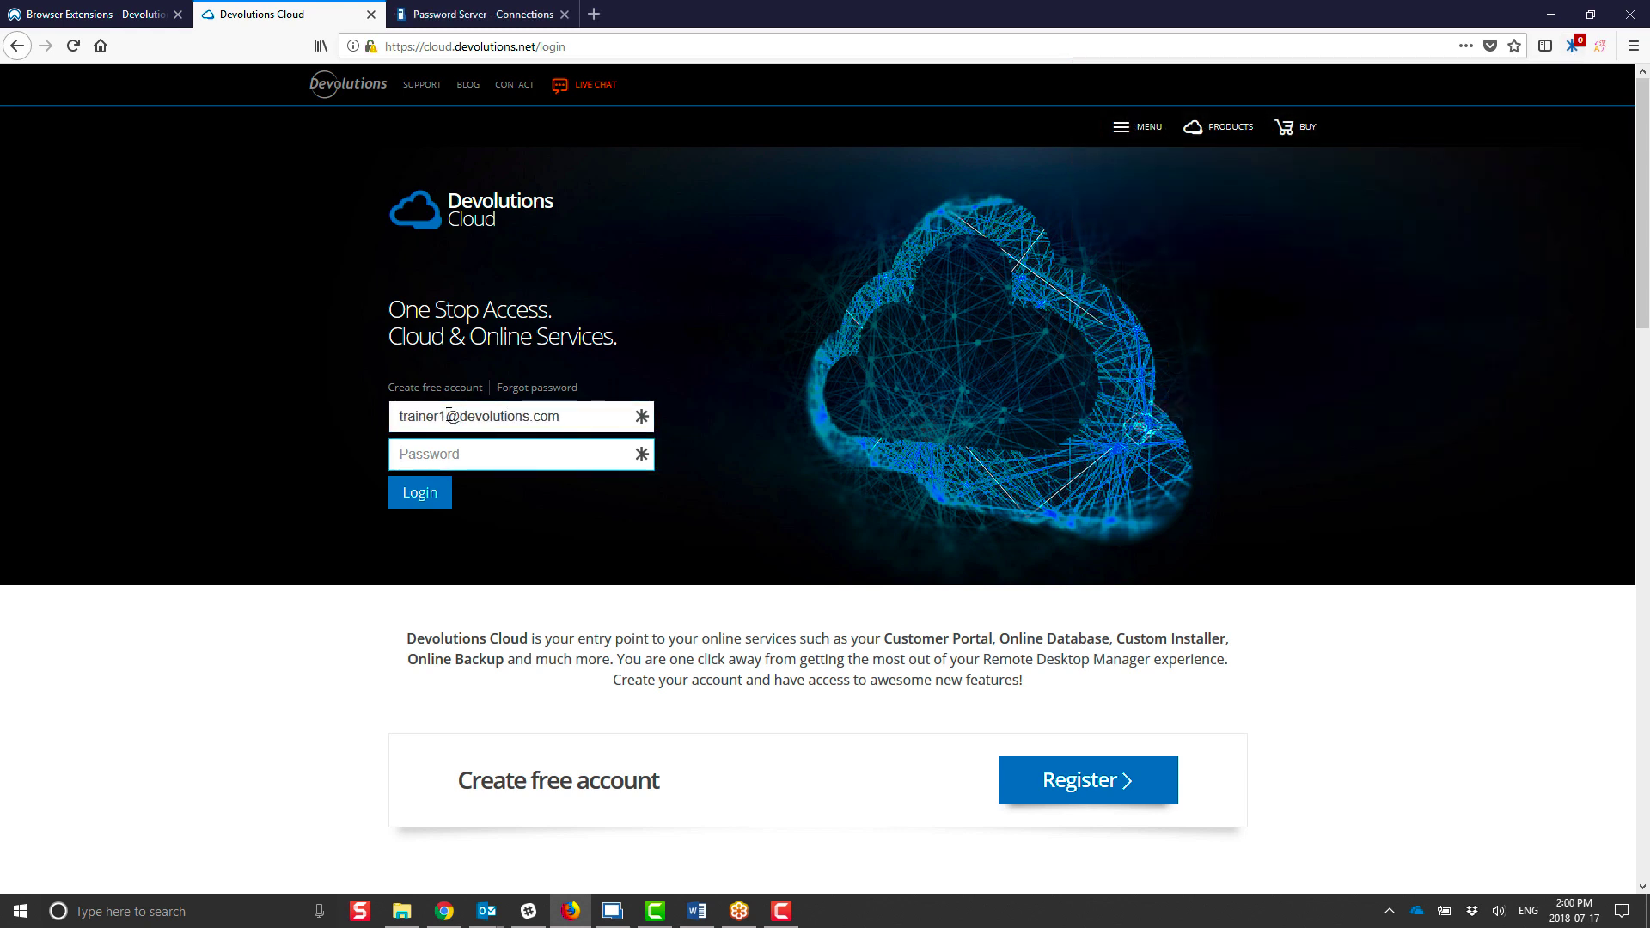
pyautogui.hotkey('ctrl', 'v')
pyautogui.click(430, 480)
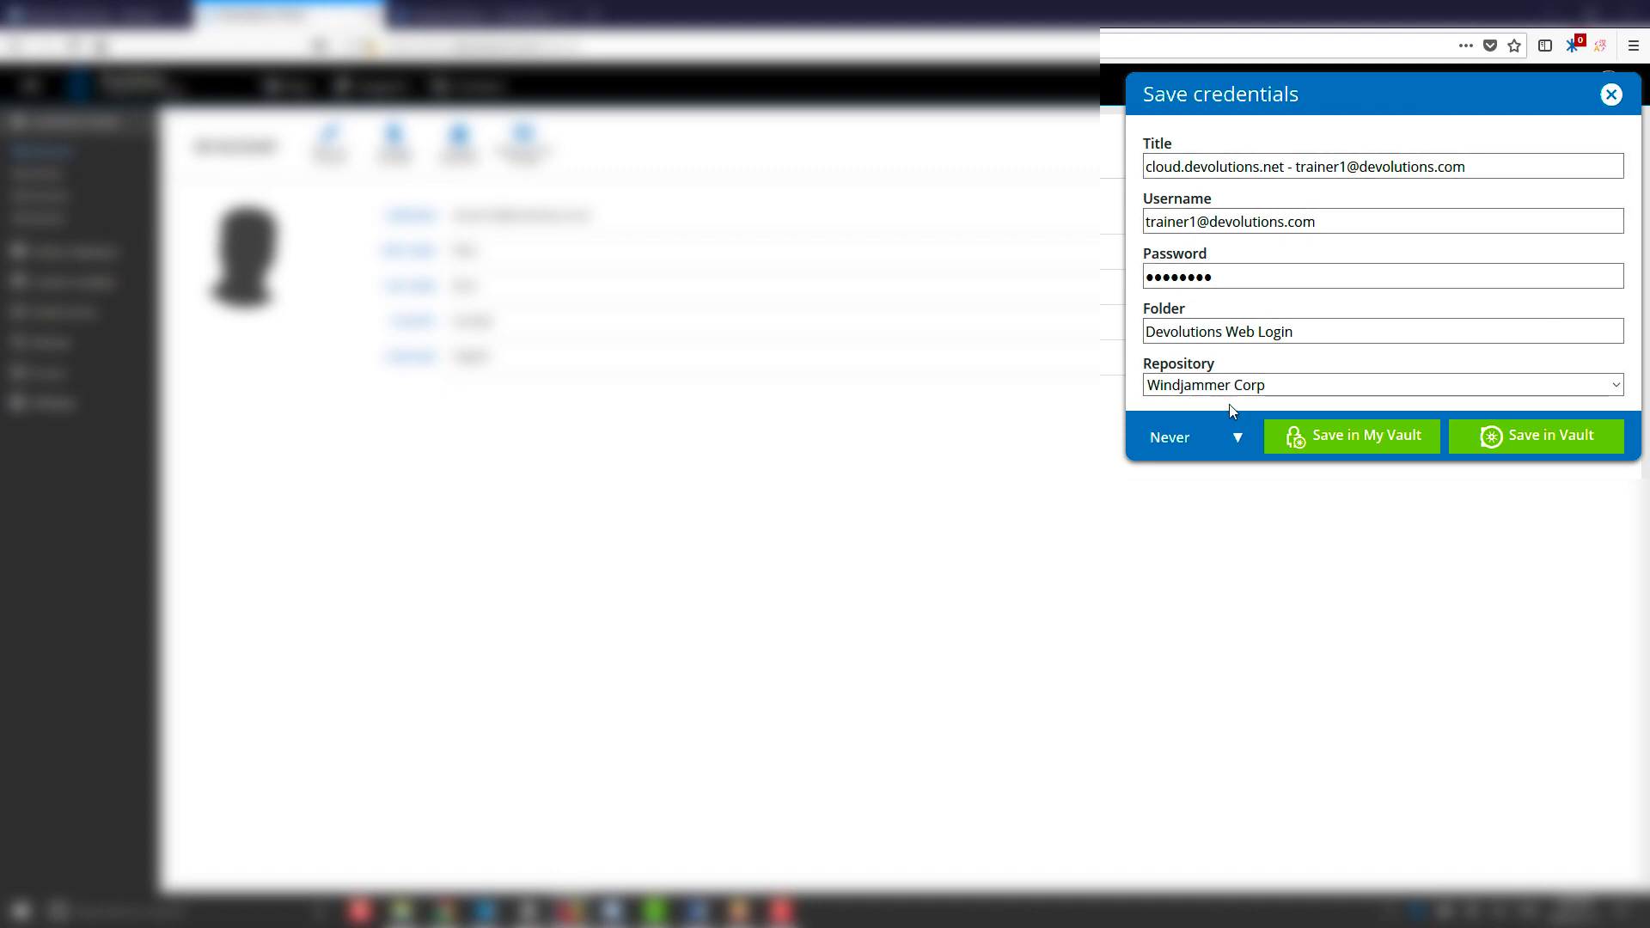
pyautogui.click(1328, 446)
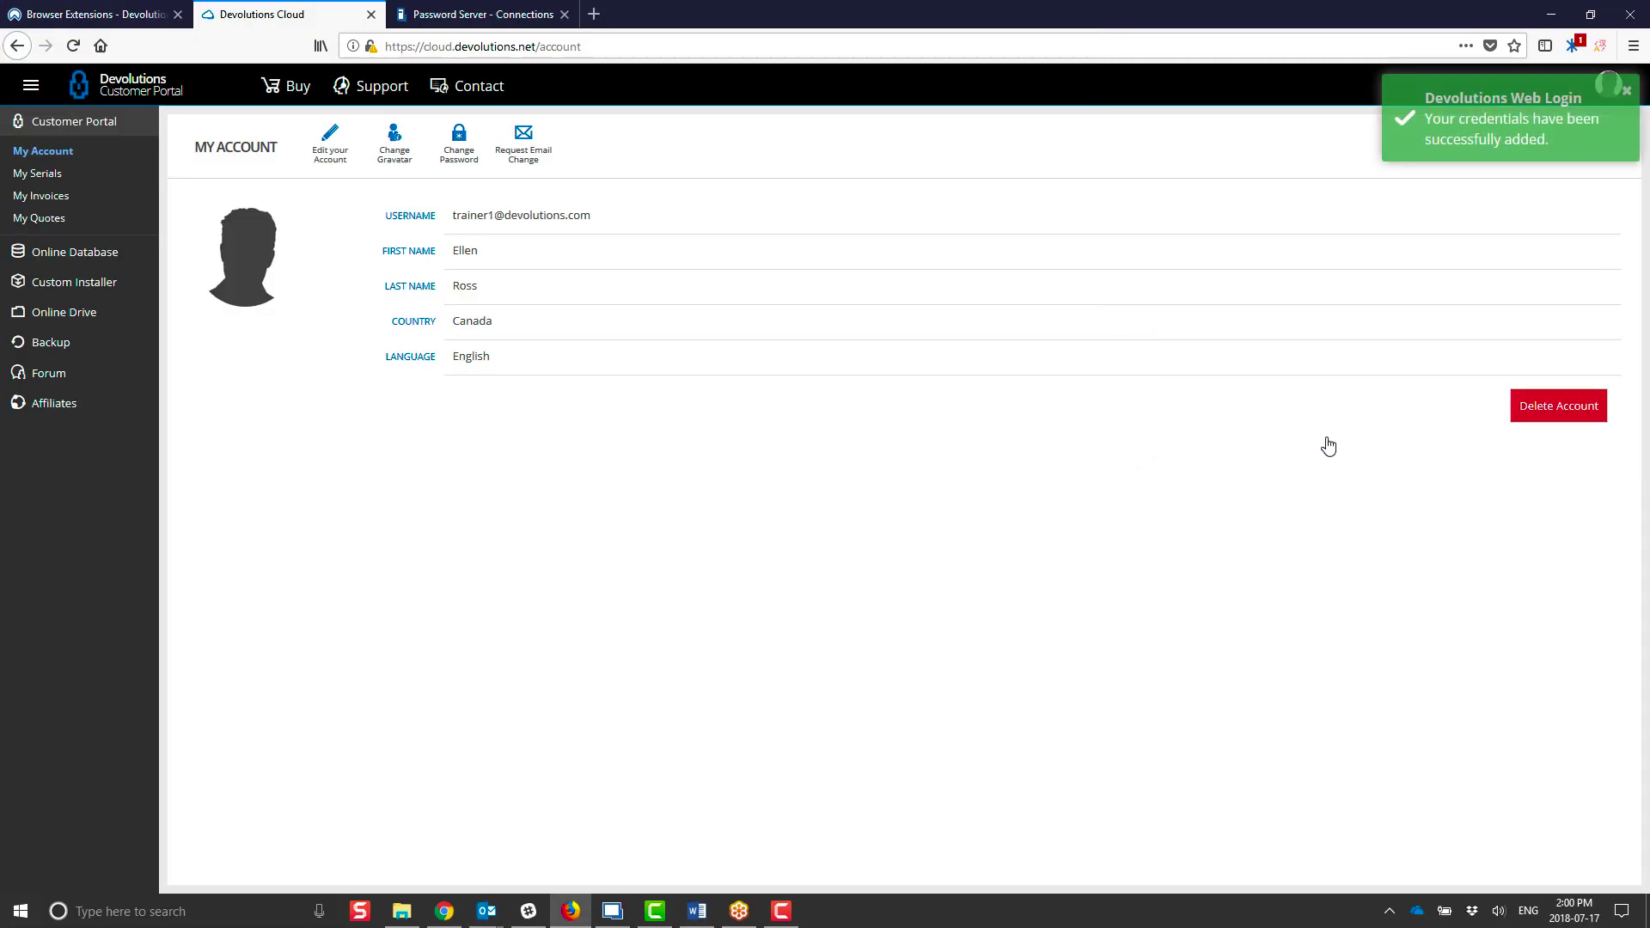
# Step: Enable 'Color the filled fields', set its favourite colour to pink, and save the settings
pyautogui.click(1627, 93)
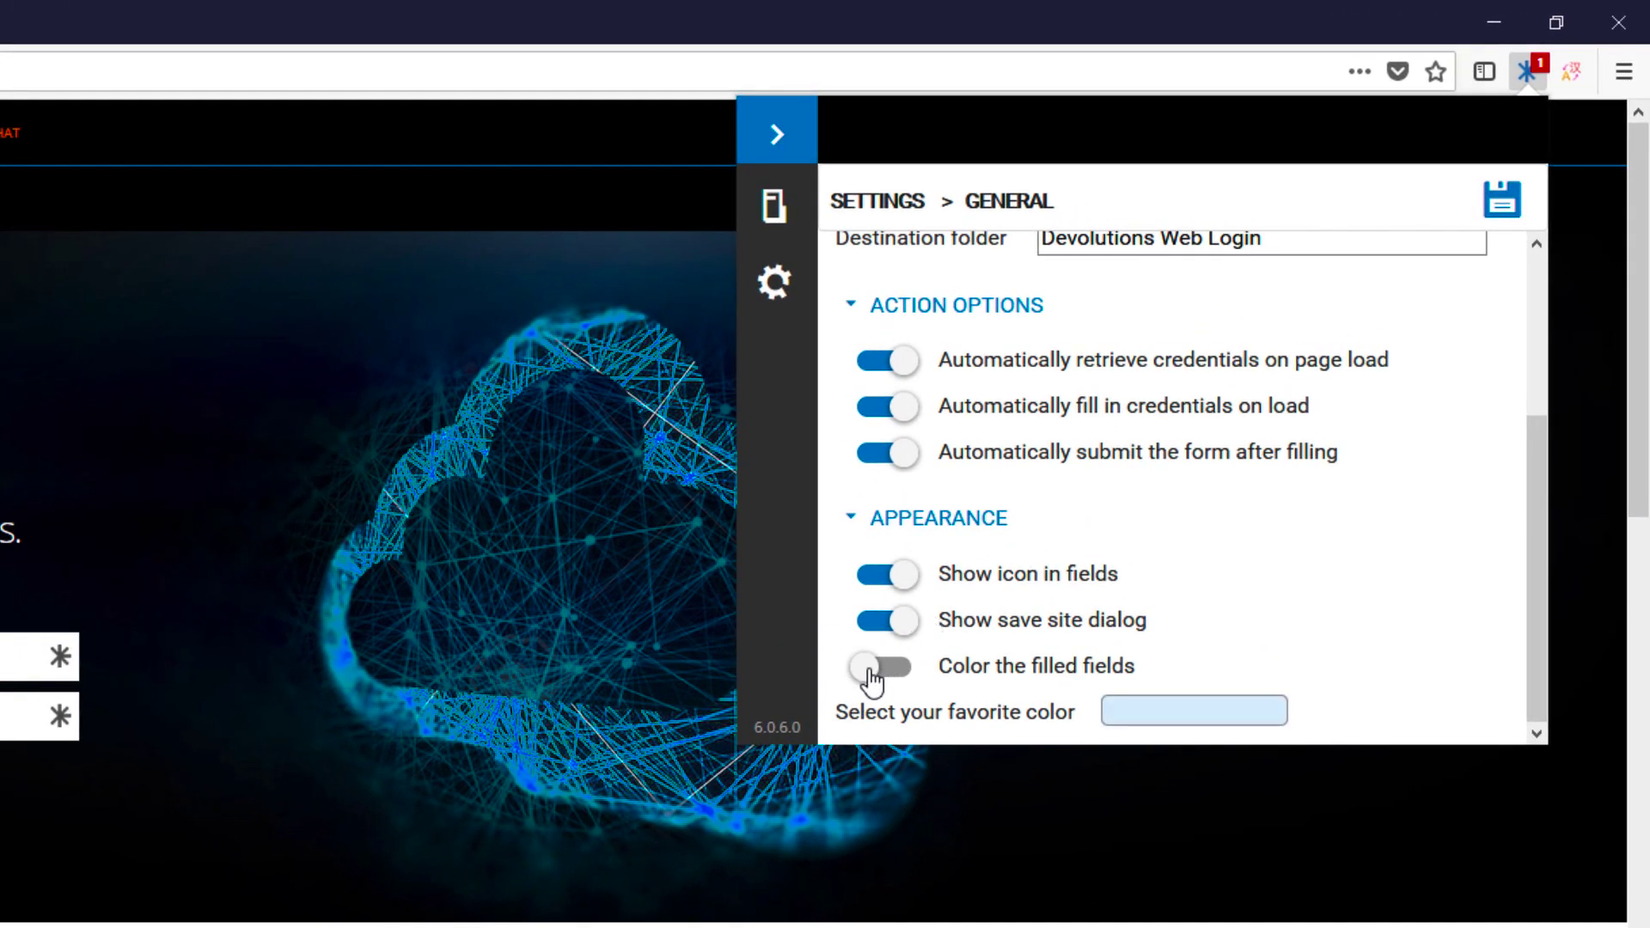
pyautogui.click(871, 679)
pyautogui.click(1152, 713)
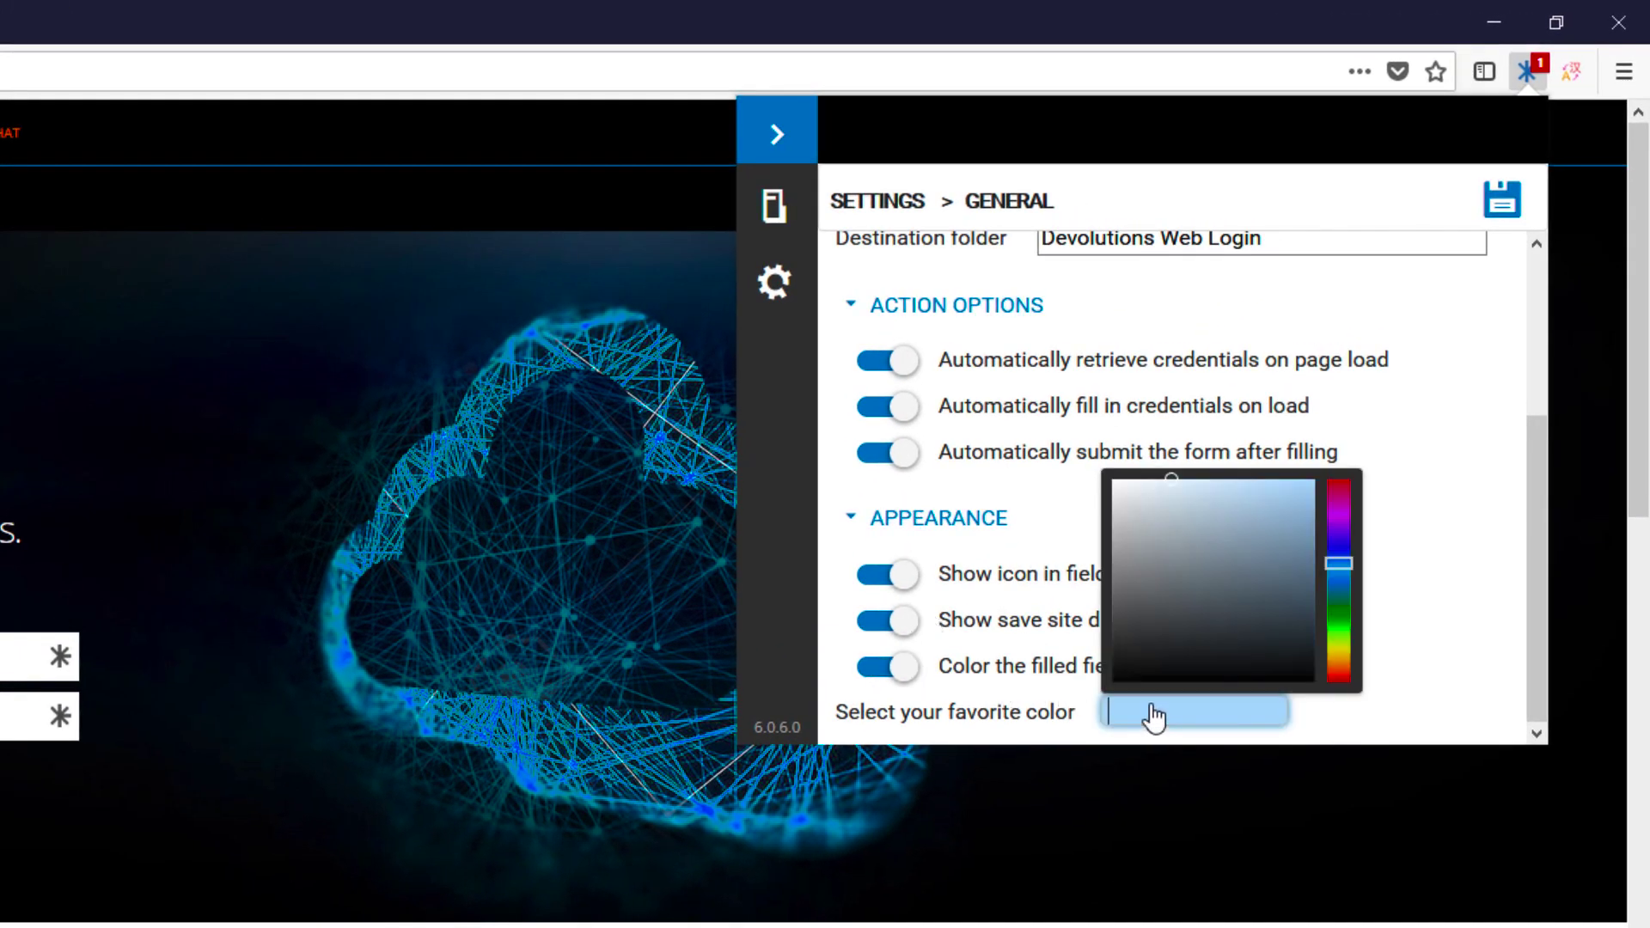
pyautogui.moveTo(1335, 569); pyautogui.dragTo(1155, 484)
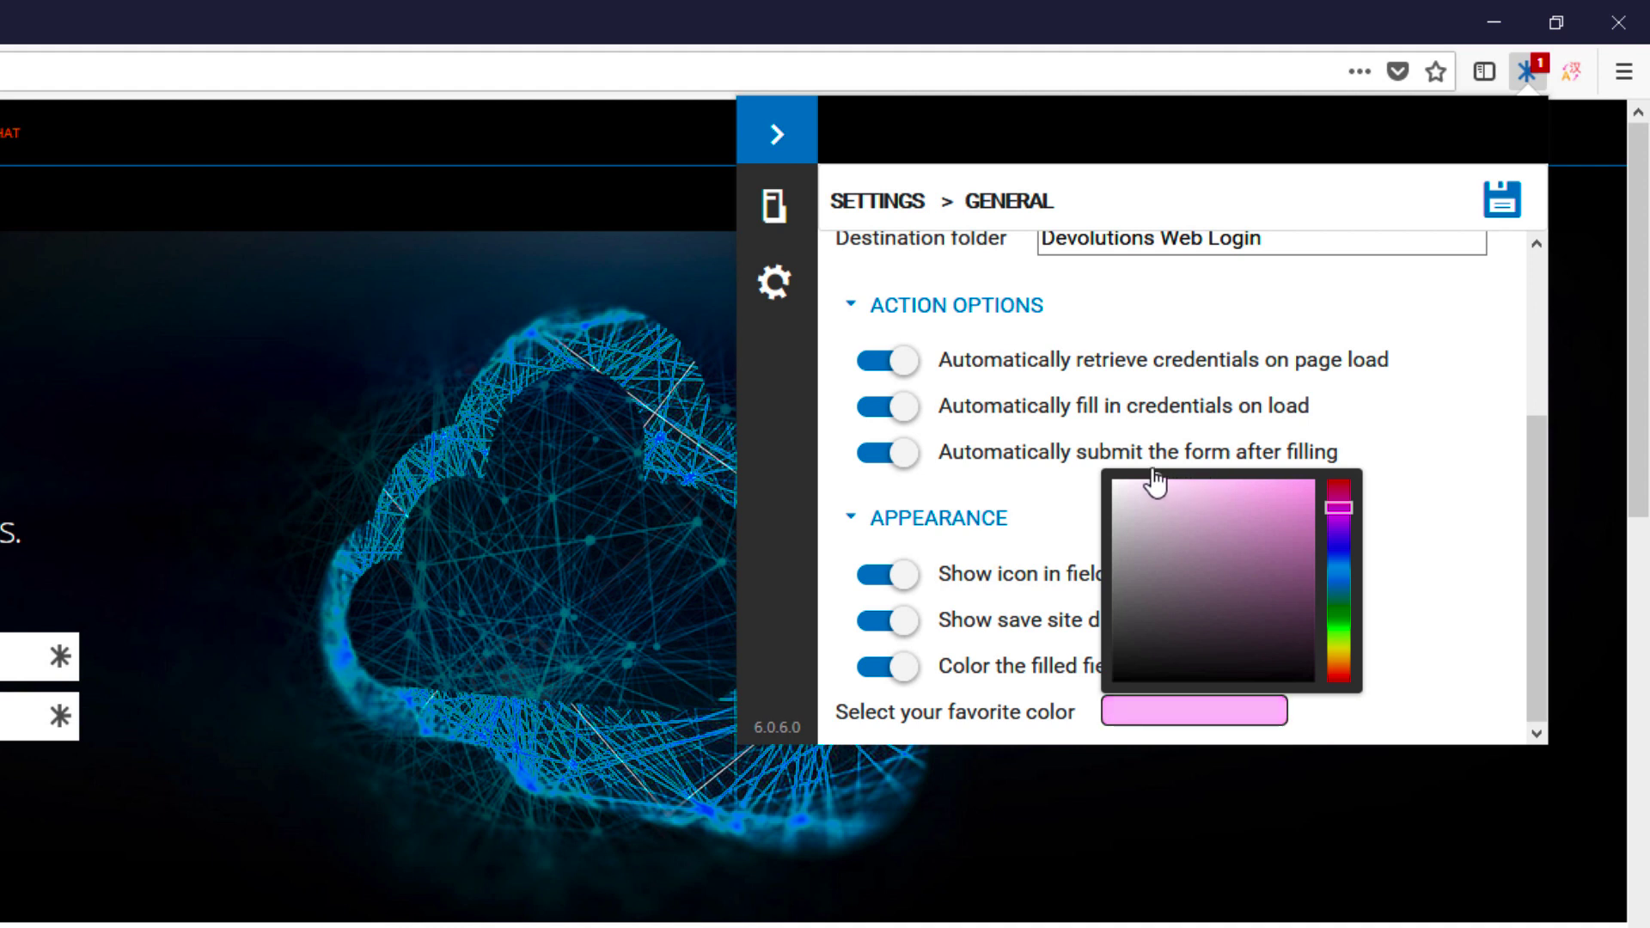
pyautogui.click(1440, 410)
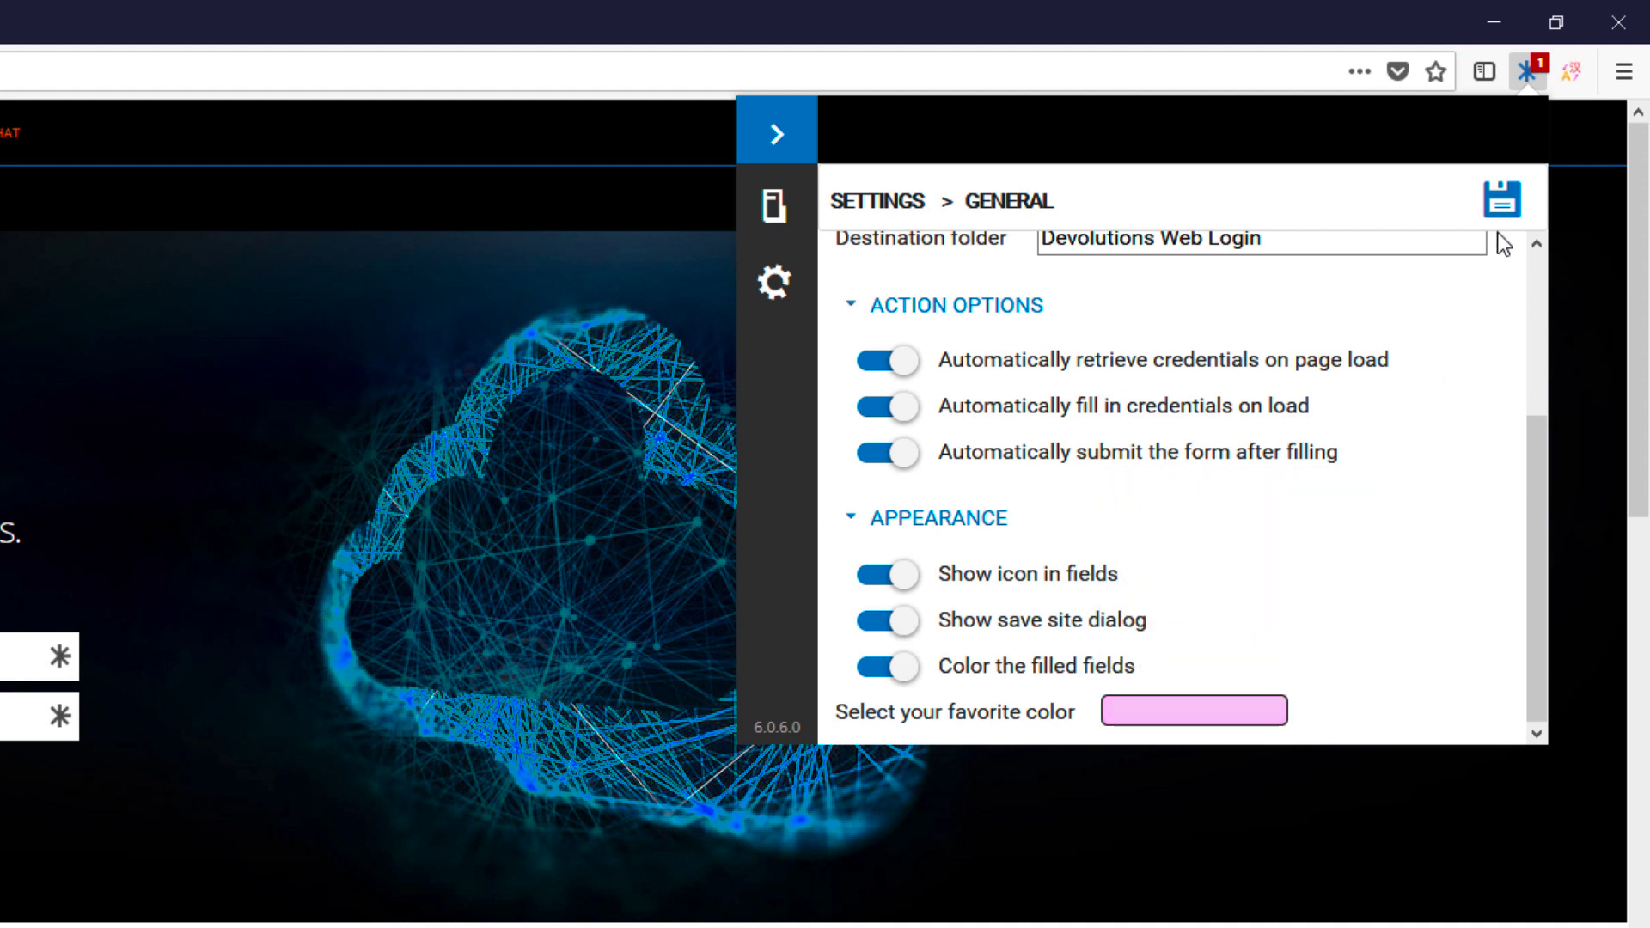
pyautogui.click(1502, 201)
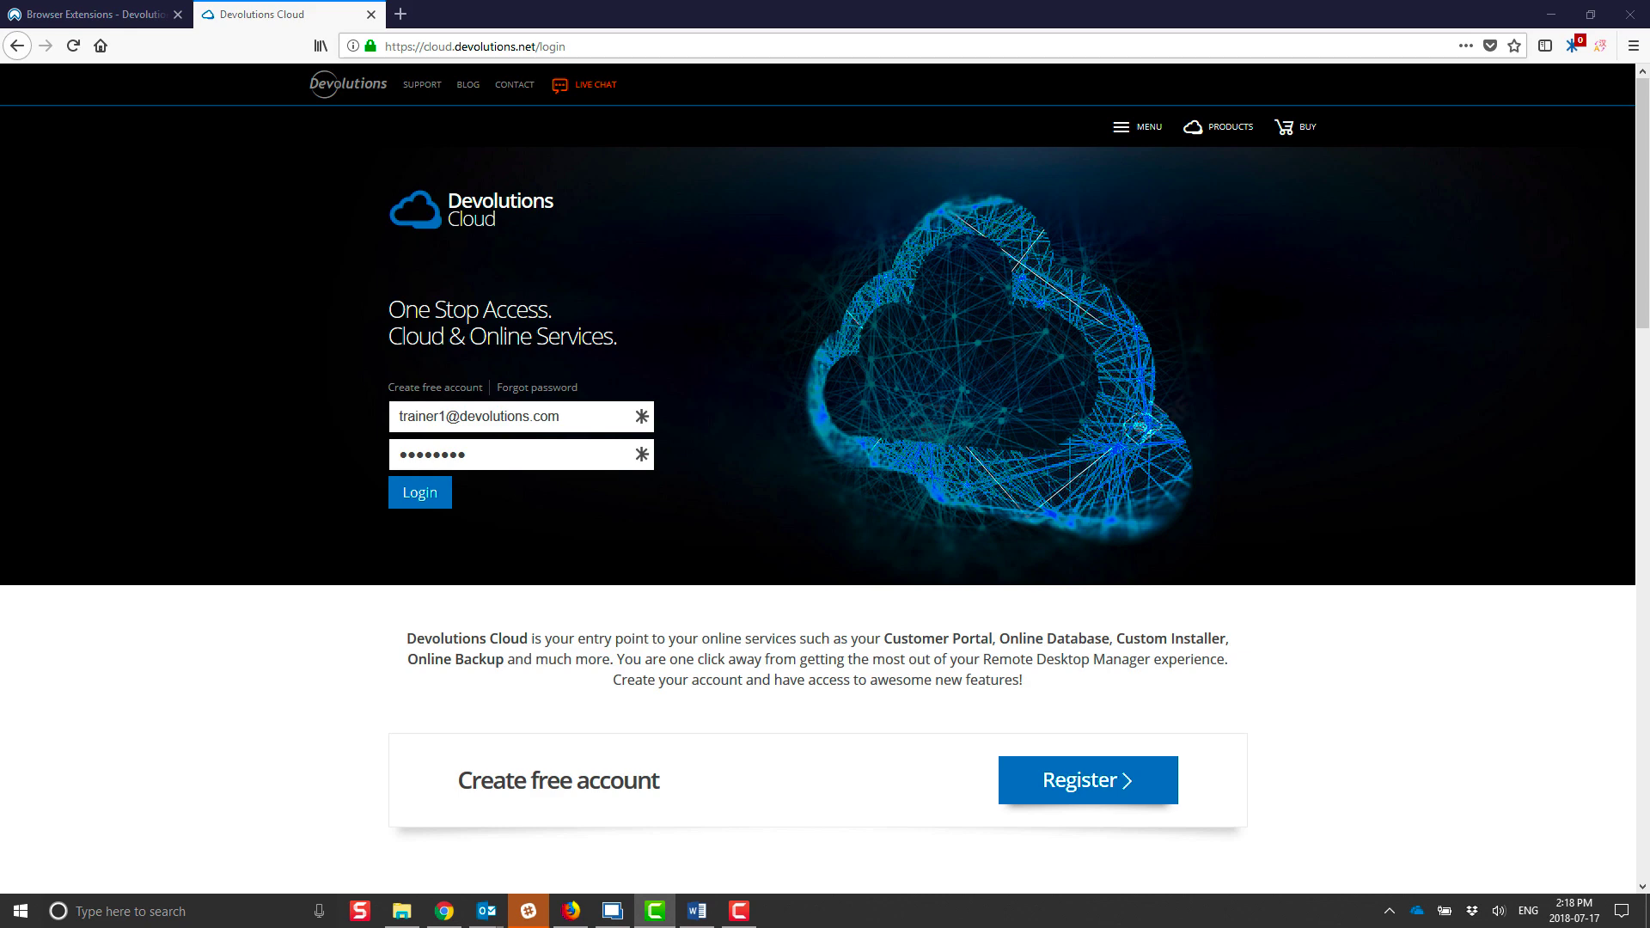
# Step: Log in again and choose Never > Page in the Save credentials dialog
pyautogui.click(428, 497)
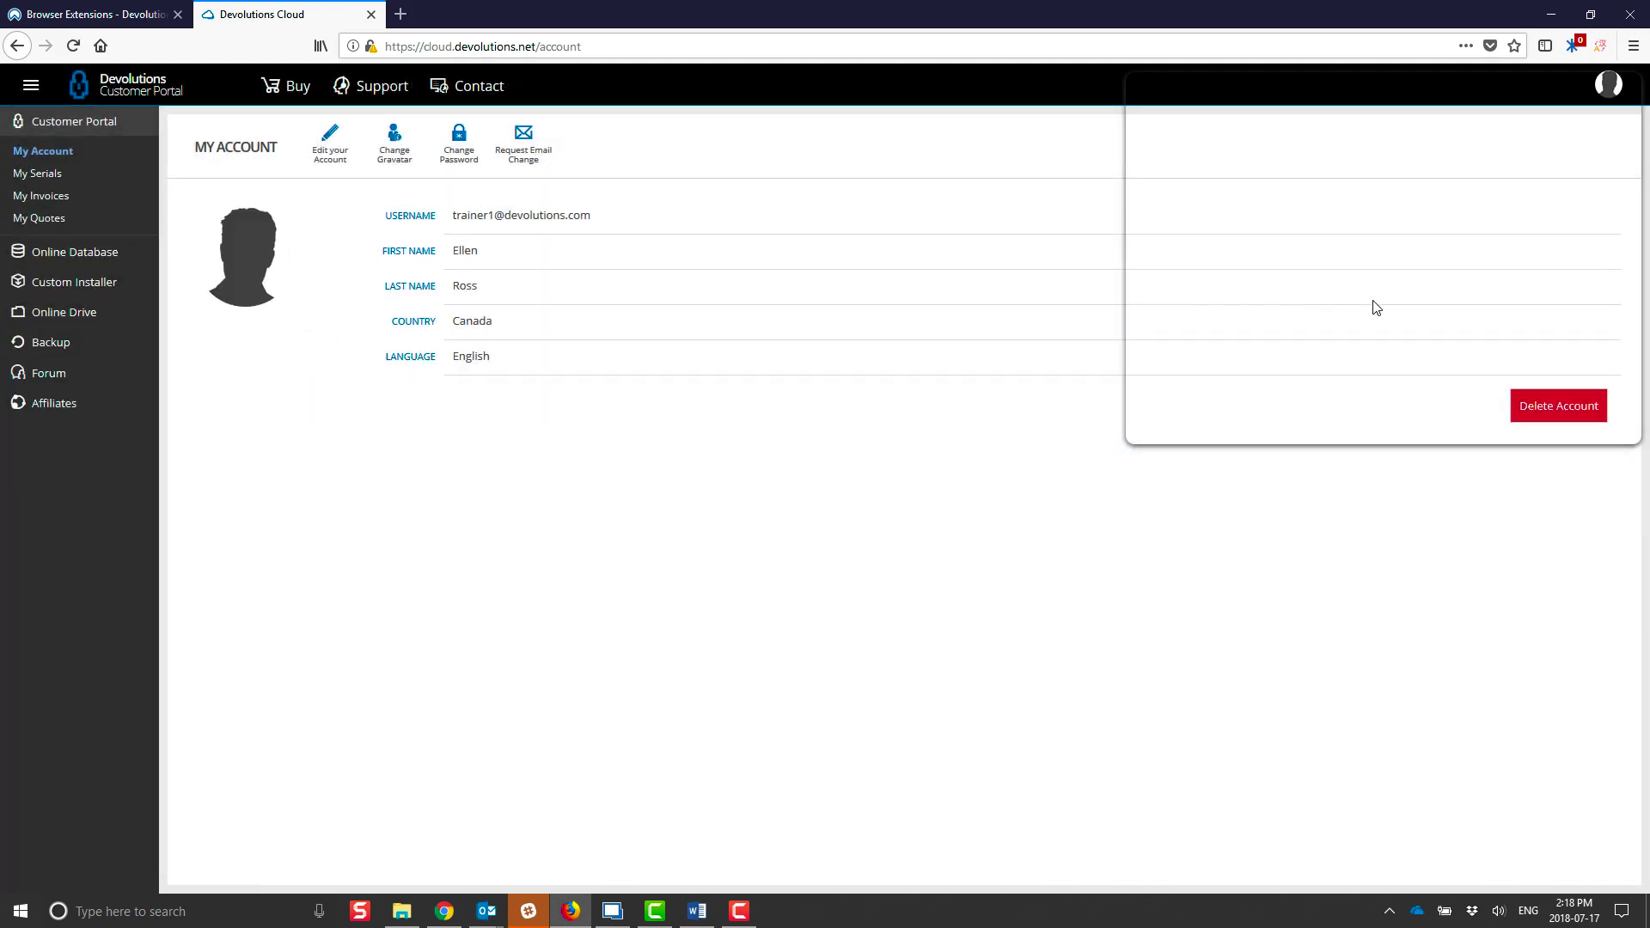
pyautogui.click(1150, 529)
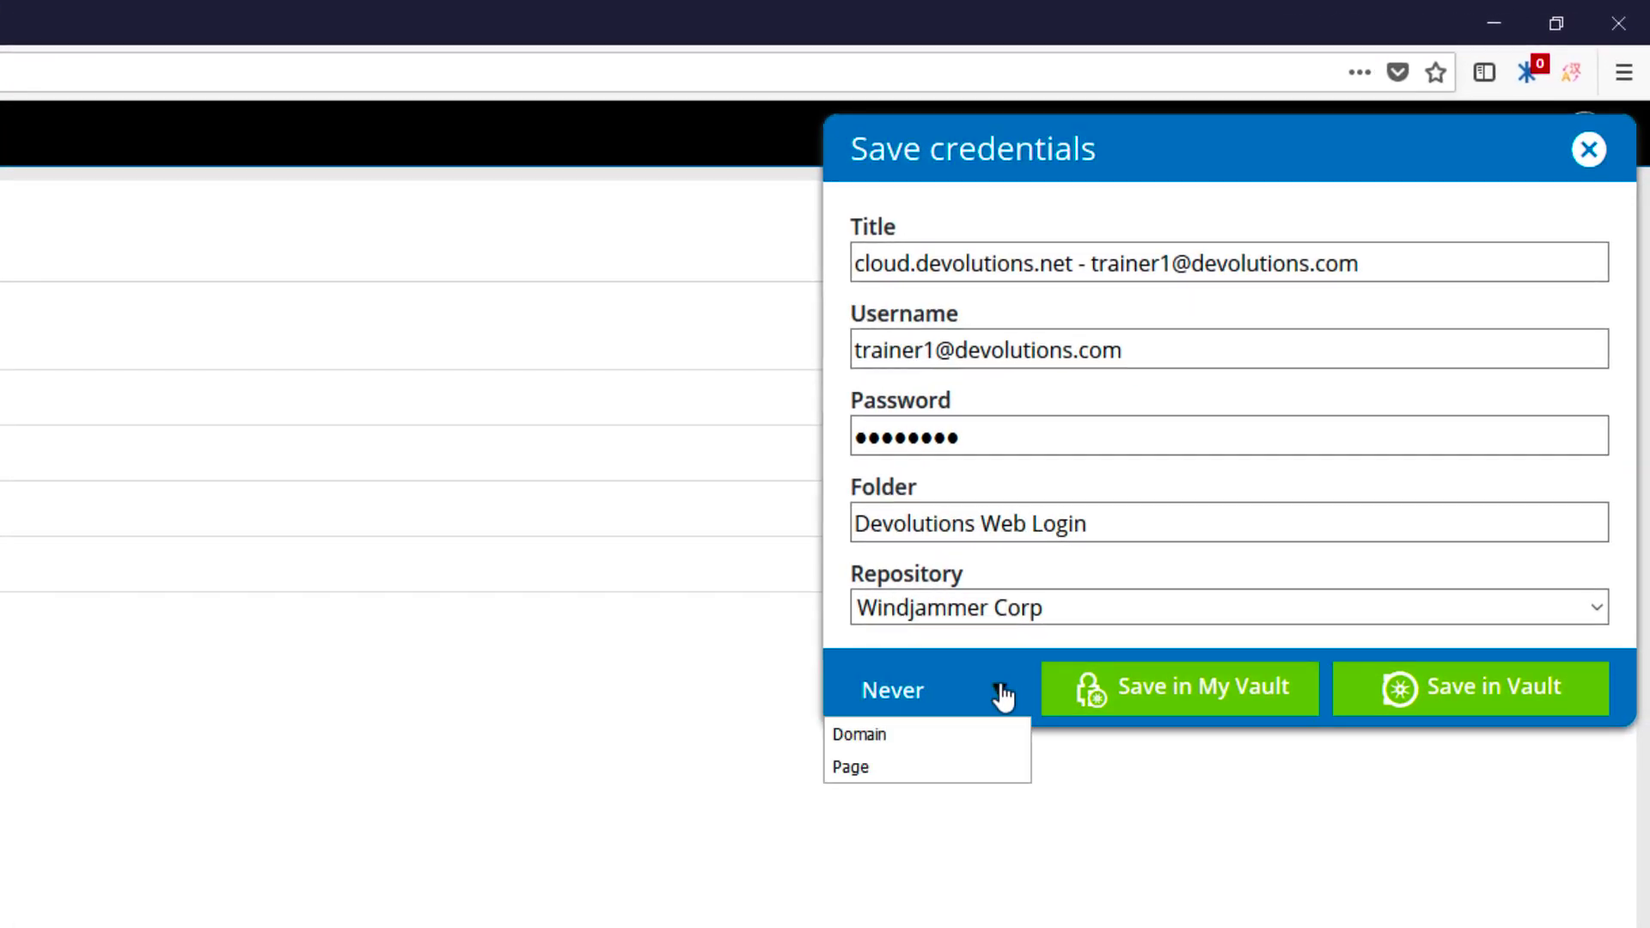
pyautogui.click(863, 767)
# Step: Delete the Devolutions Cloud login page entry from the extension's Never list
pyautogui.click(1527, 71)
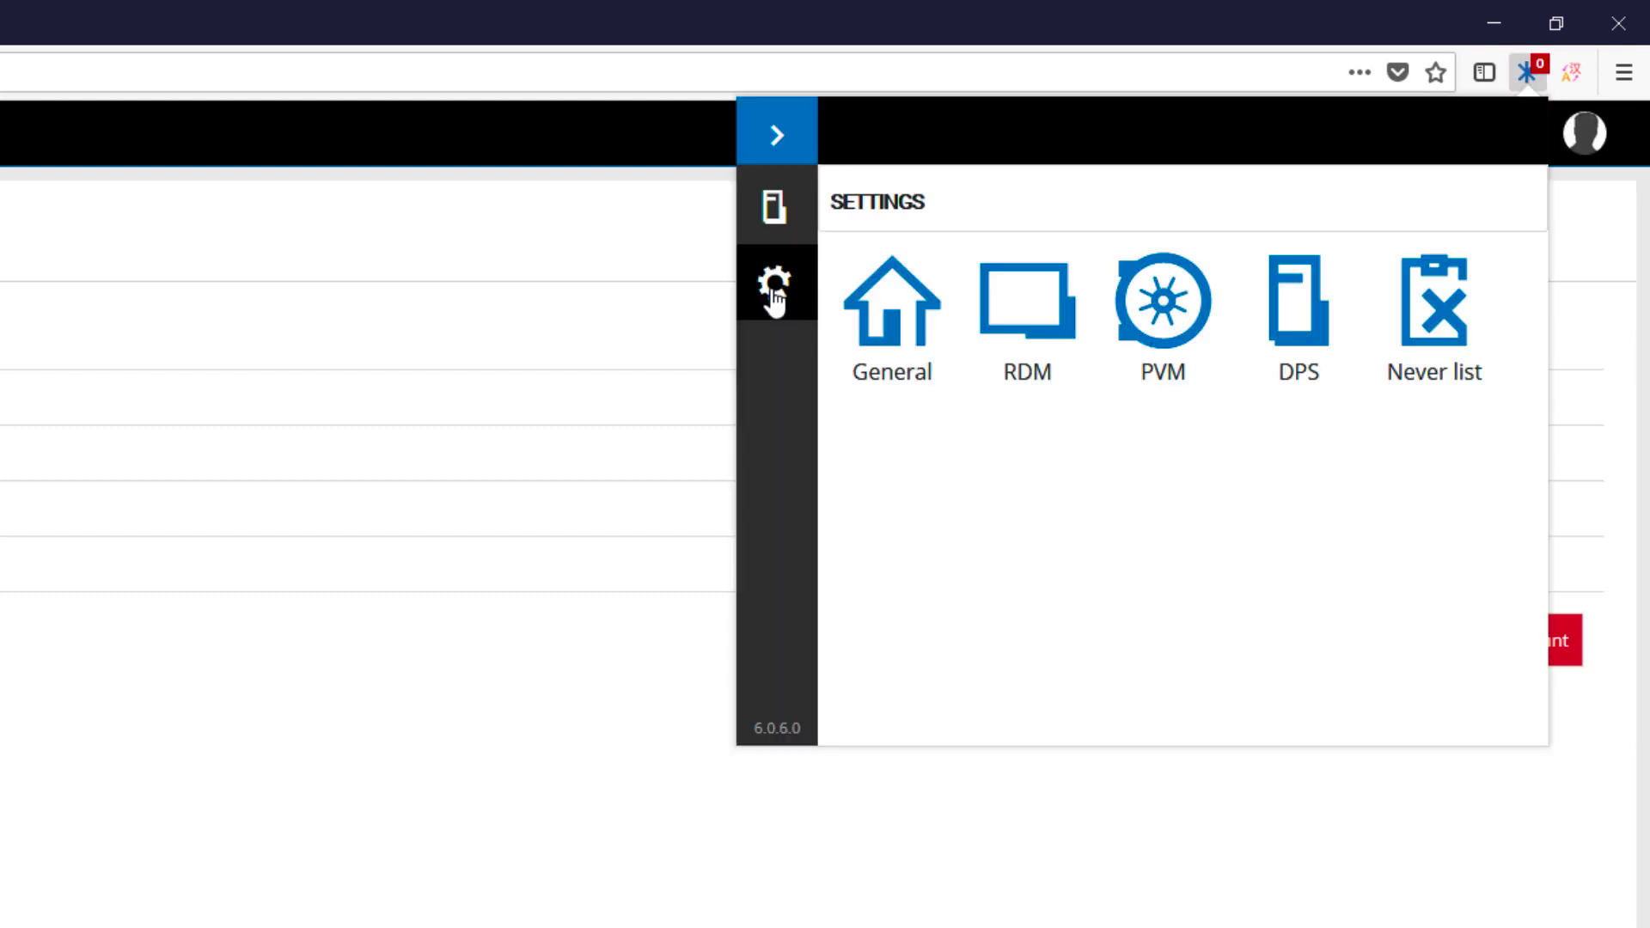
pyautogui.click(1416, 309)
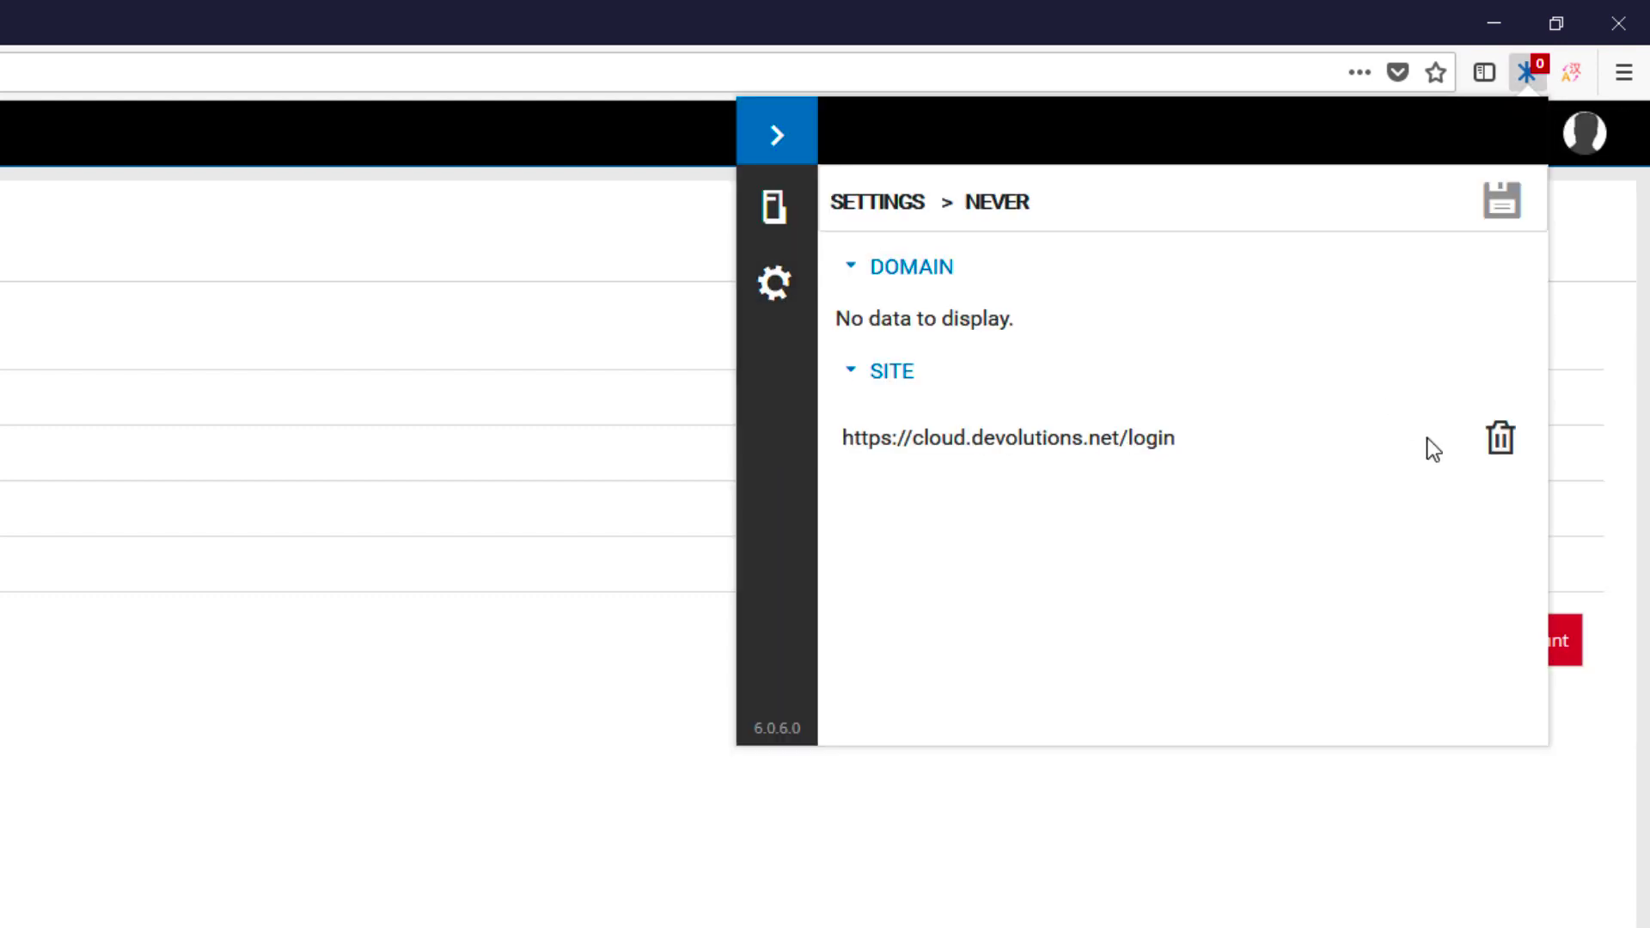
pyautogui.click(1503, 437)
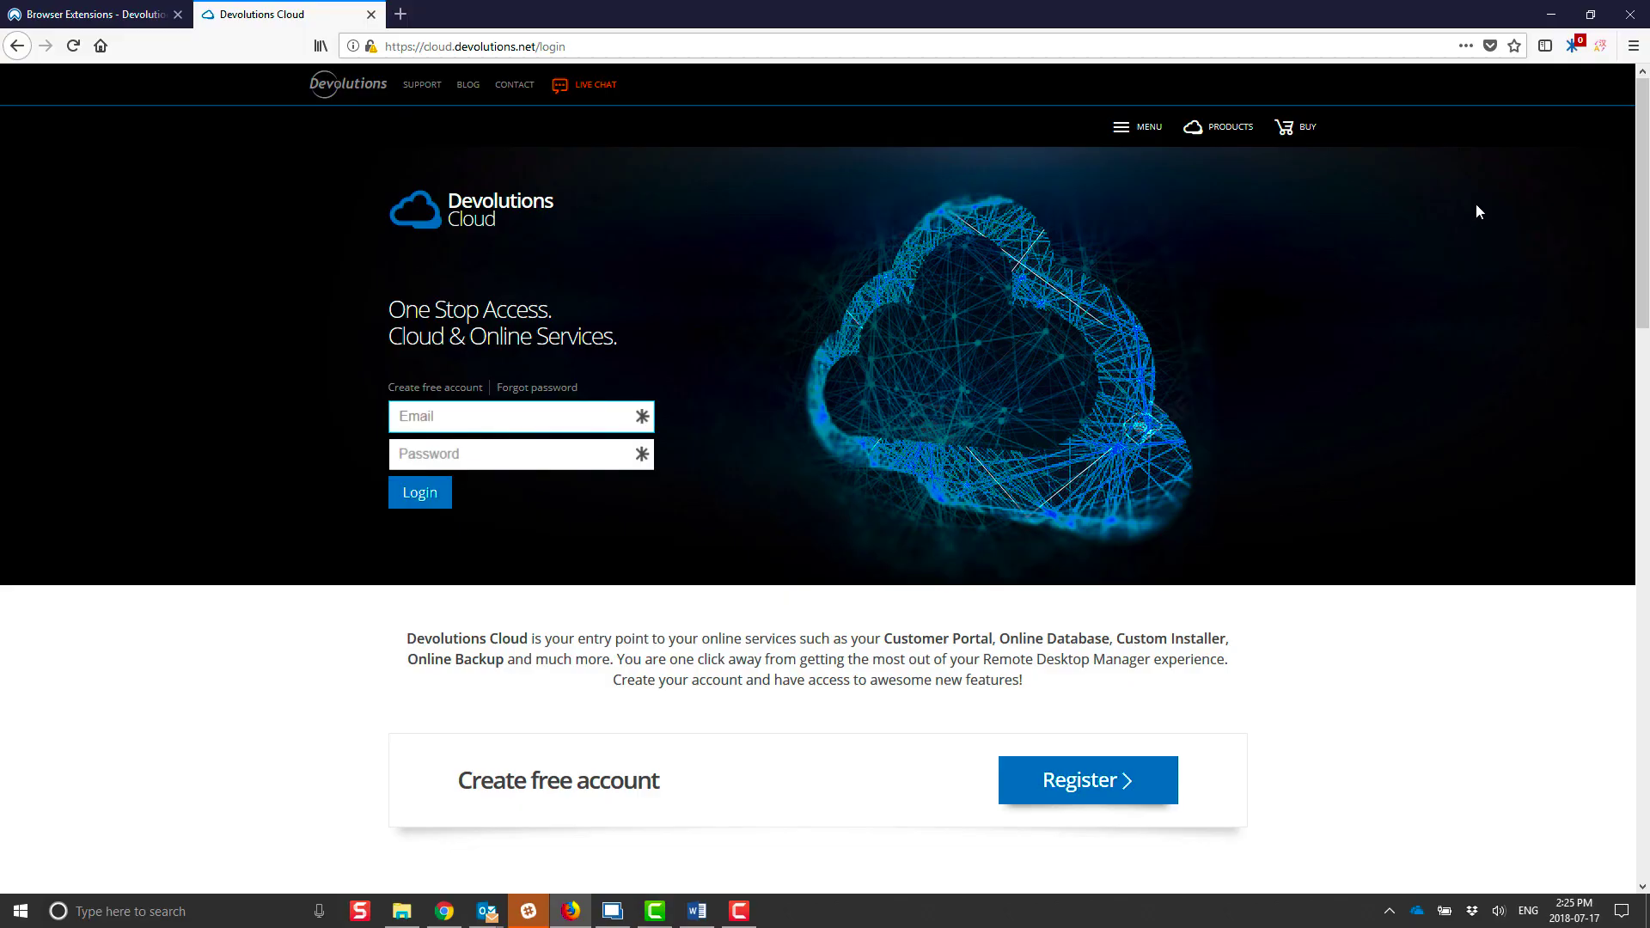
# Step: Log in to Devolutions Password Server with the account password, then fill the page from the cloud.devolutions.net entry
pyautogui.click(1572, 46)
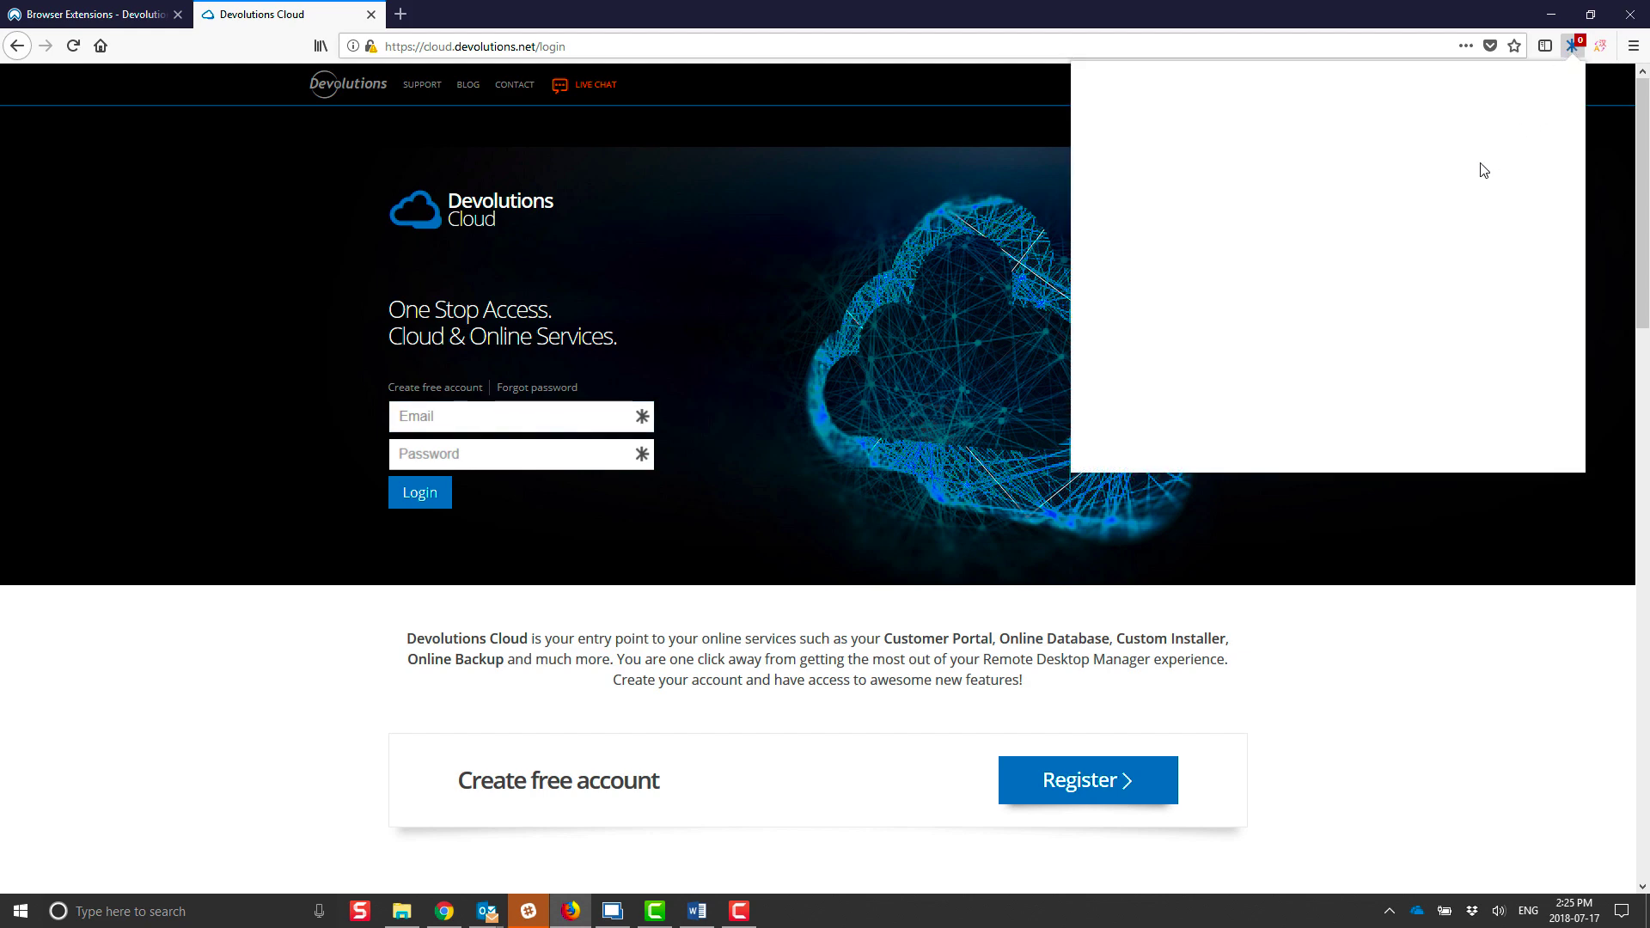
pyautogui.click(1352, 291)
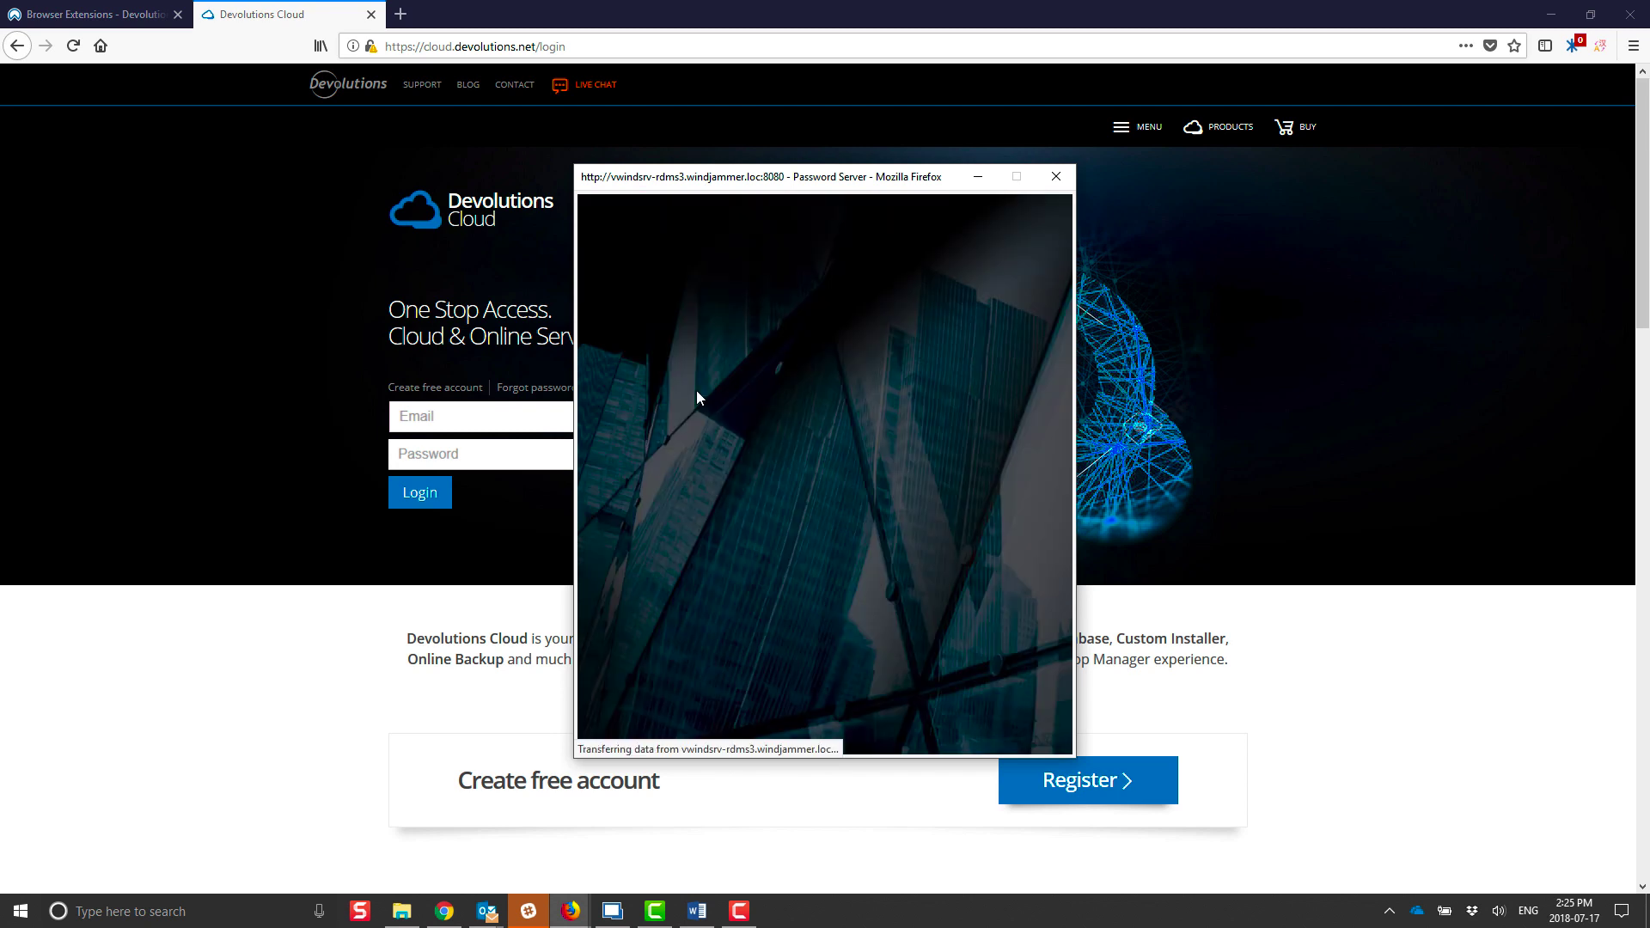
pyautogui.write('ell')
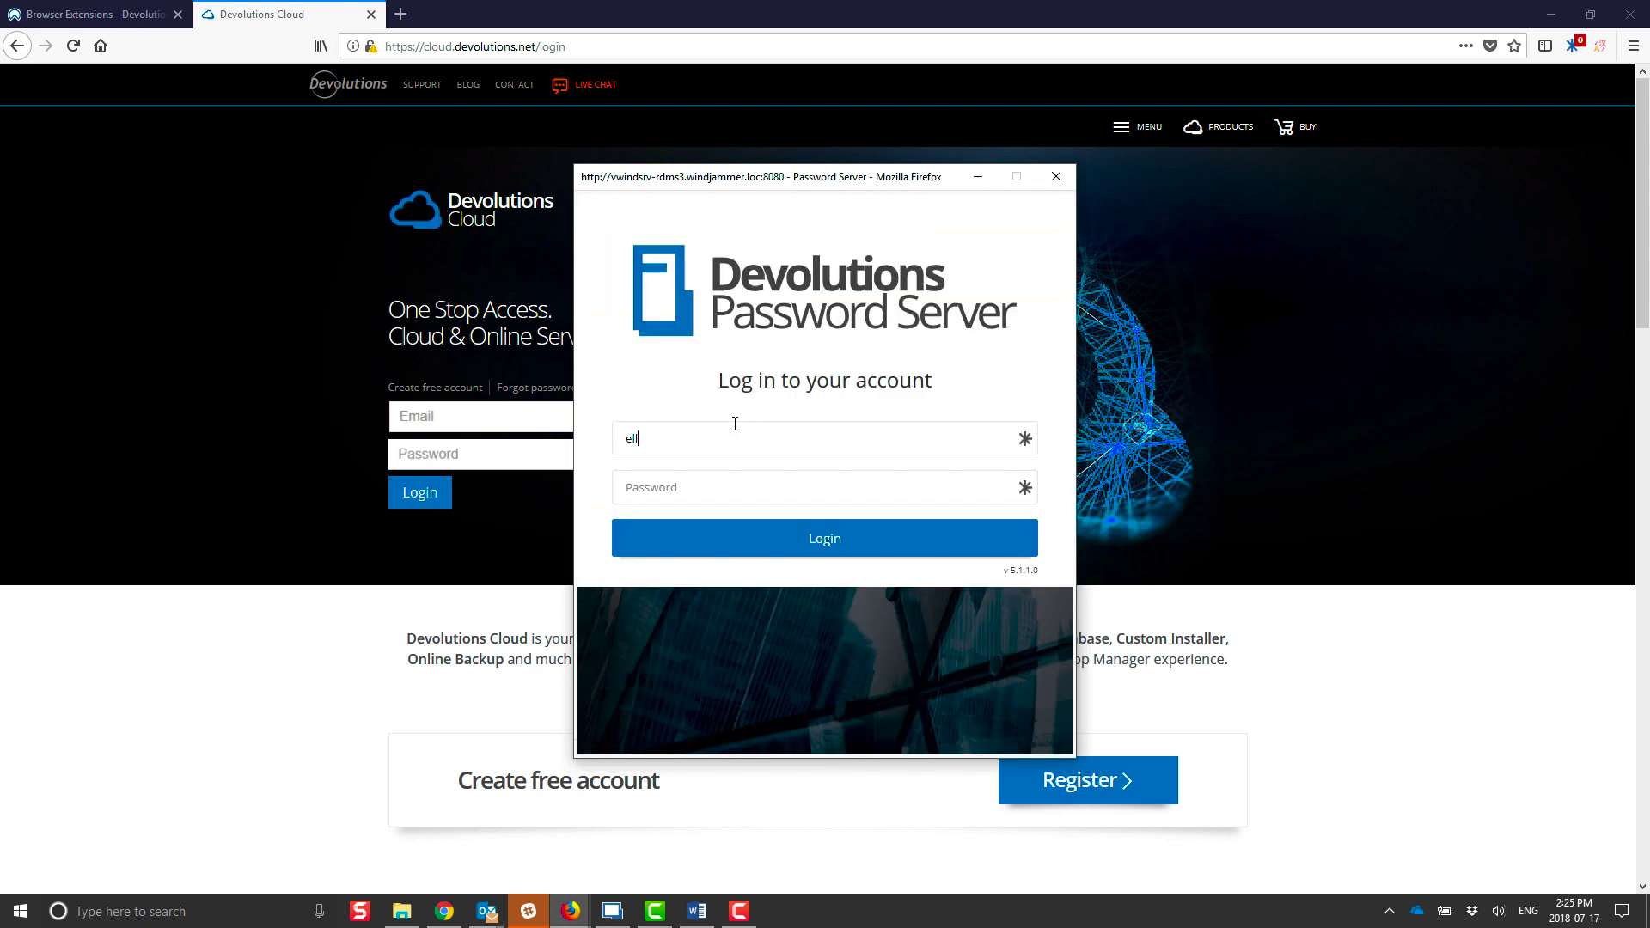
pyautogui.write('••')
pyautogui.click(761, 540)
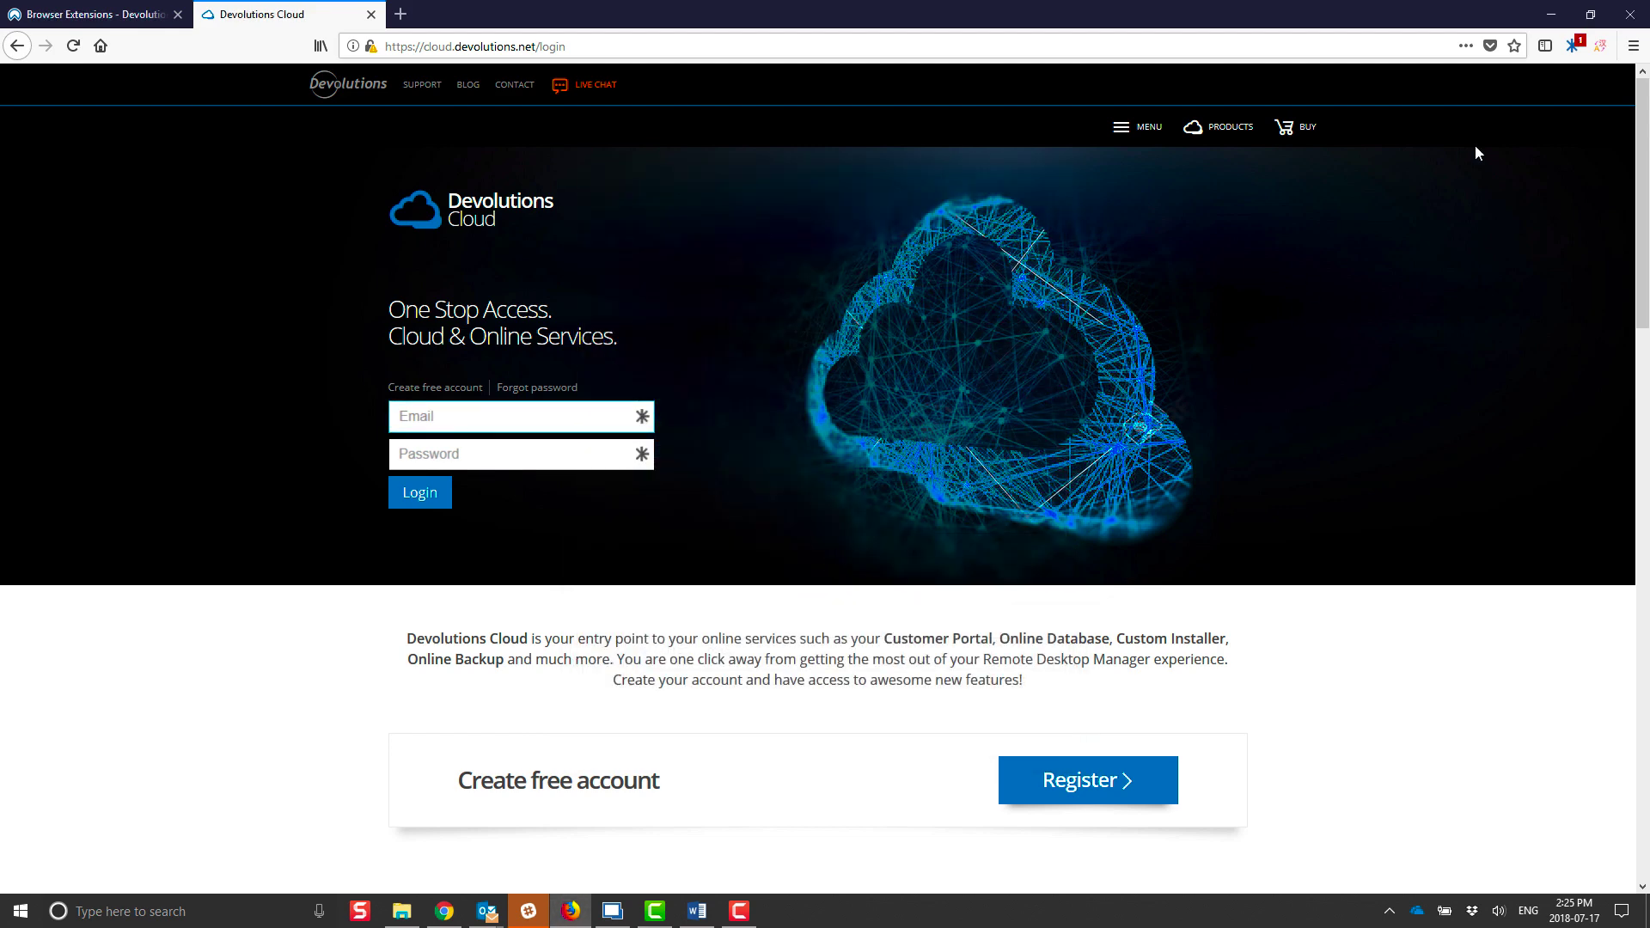
pyautogui.click(1573, 47)
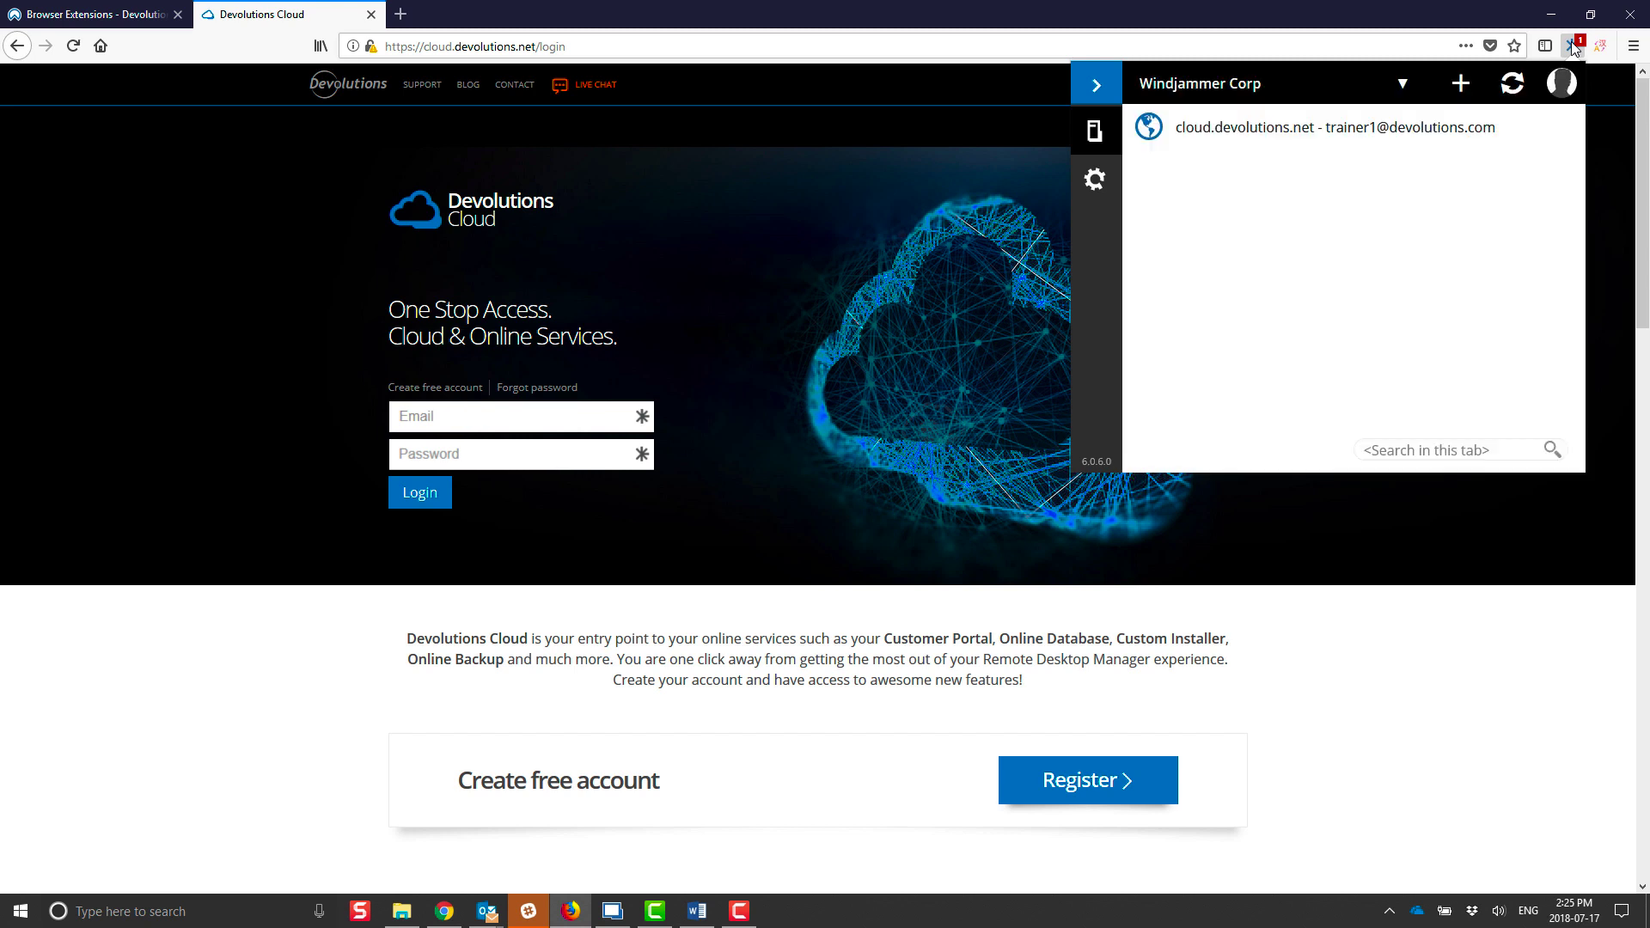
pyautogui.click(1393, 143)
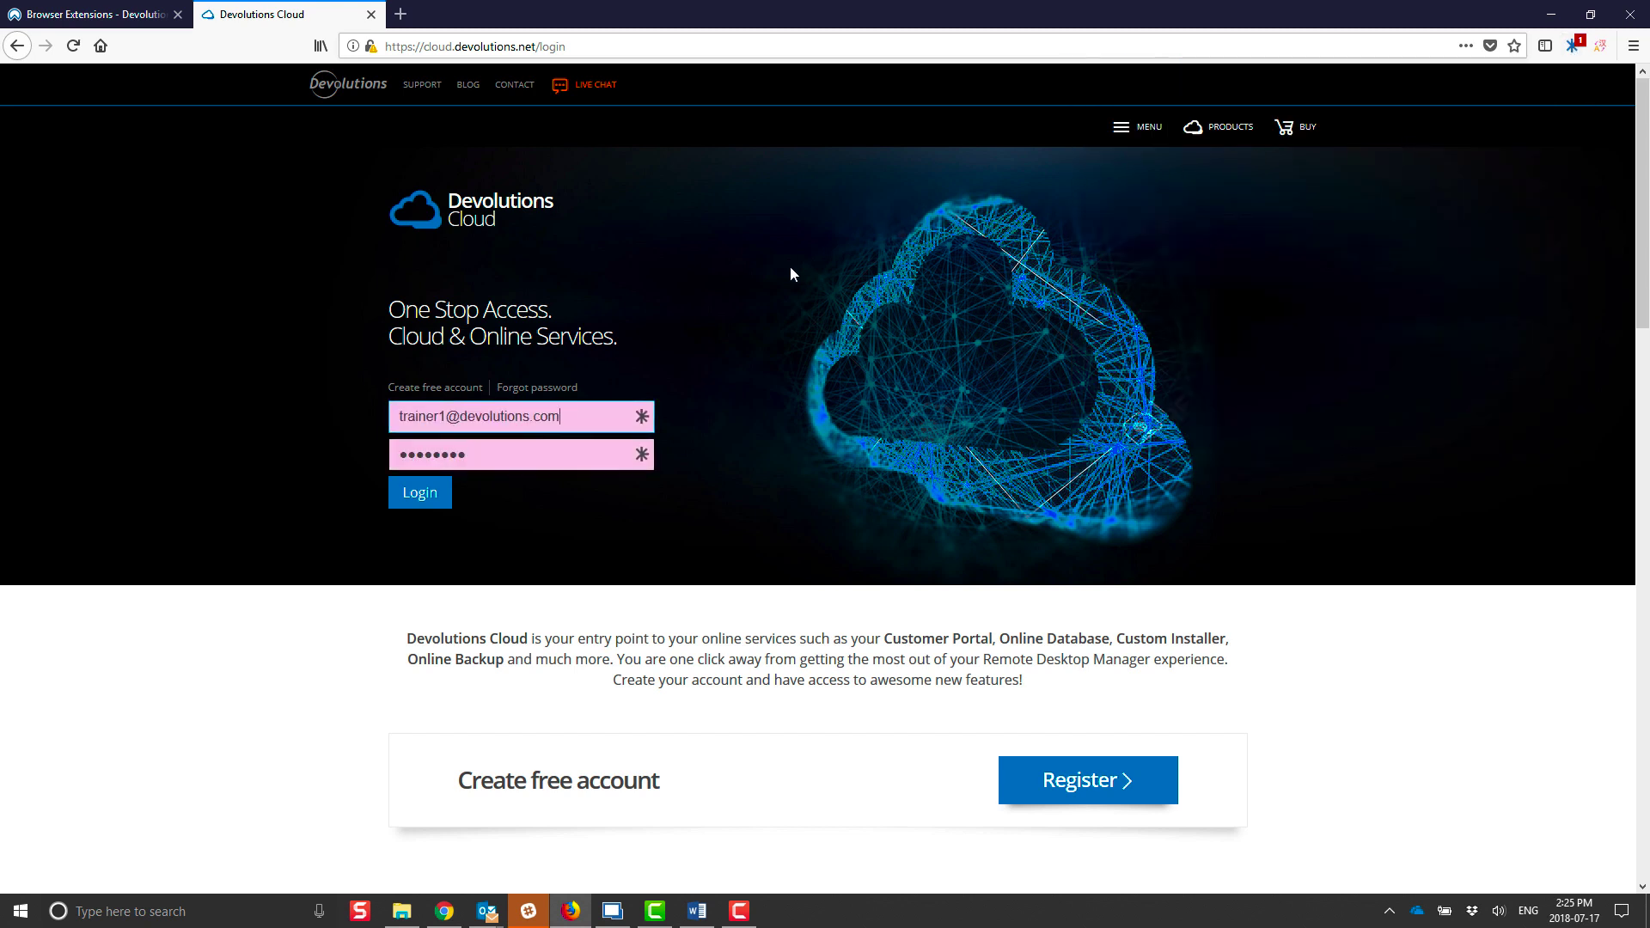